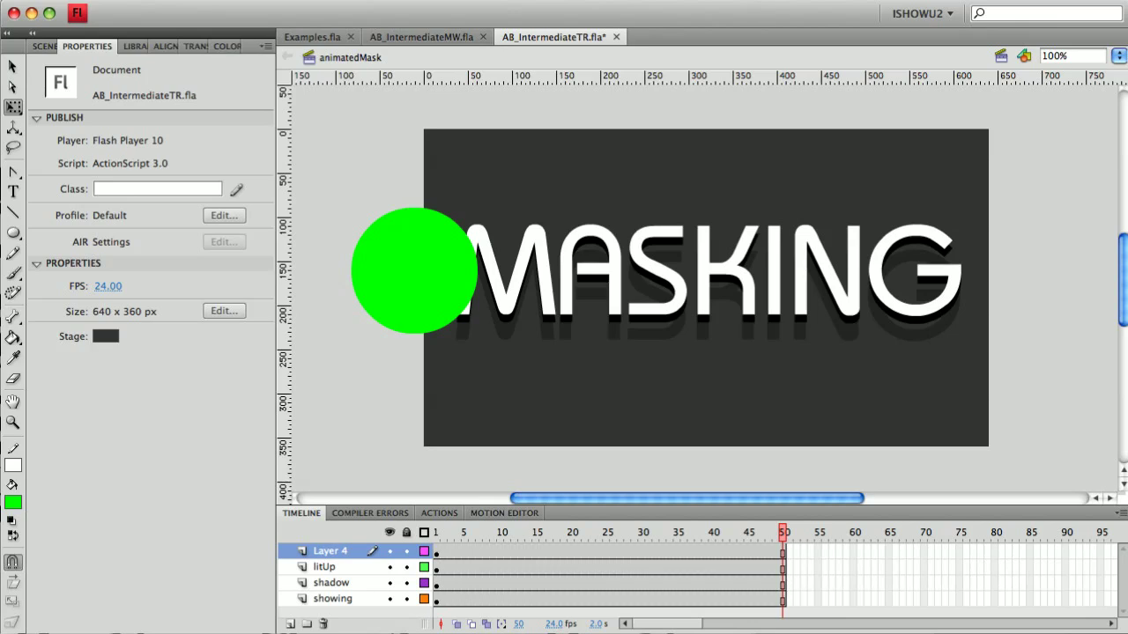
- Hide and lock Layer 4, and hide the litUp, shadow and showing layers
left_click(389, 550)
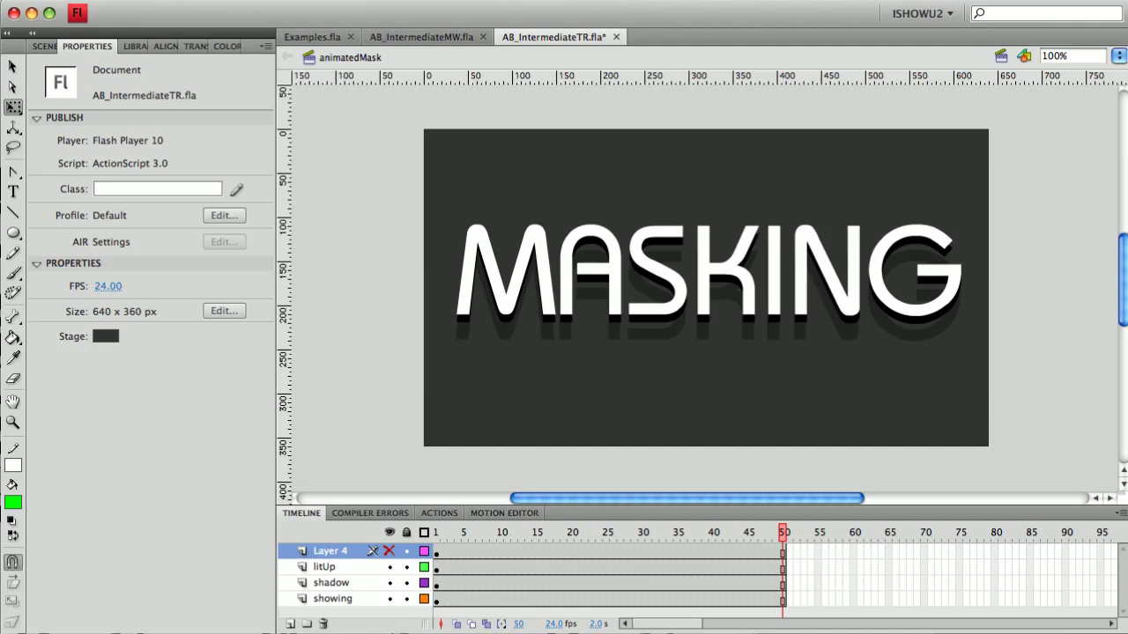
left_click(406, 551)
left_click_drag(390, 598, 390, 566)
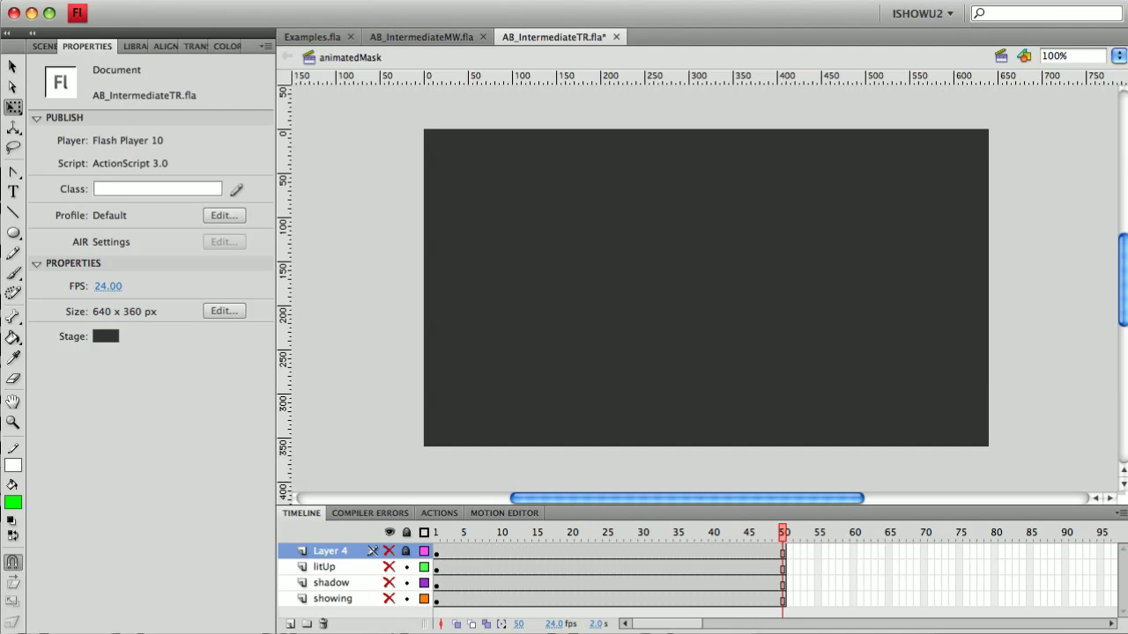
- View the litUp and shadow layers together, and isolate the showing layer for comparison
left_click(390, 567)
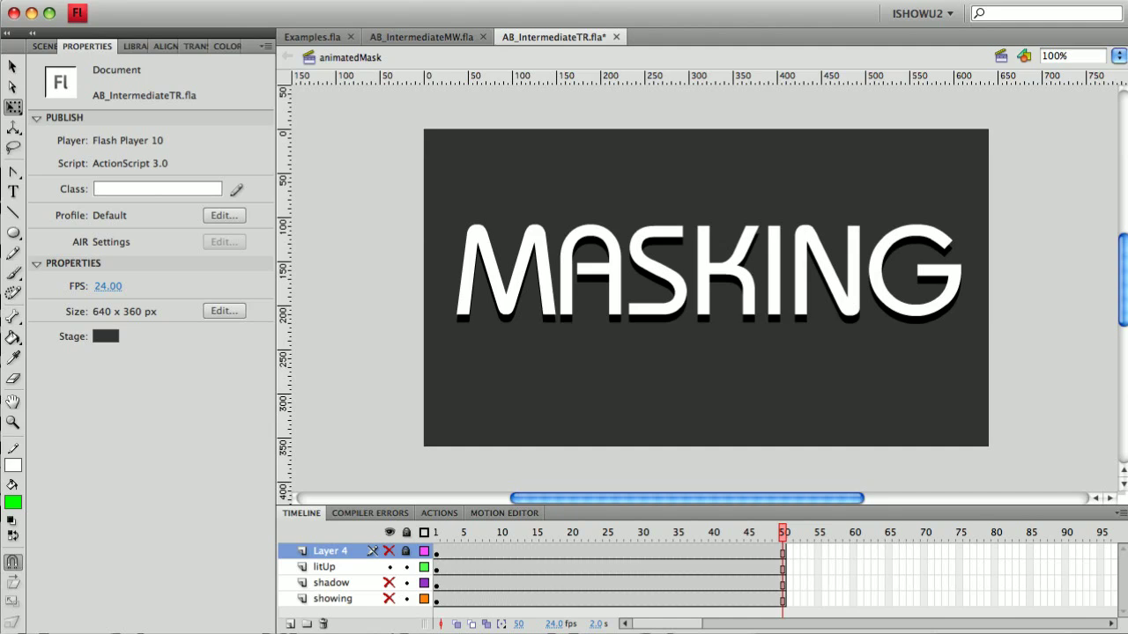
left_click(389, 582)
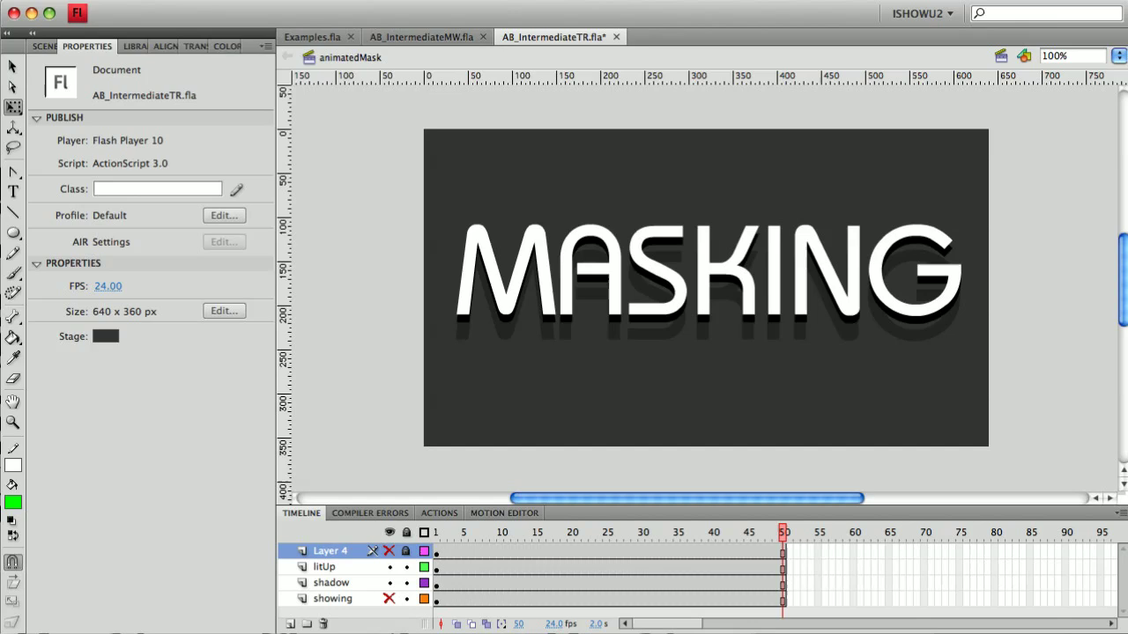
left_click_drag(389, 567, 390, 582)
left_click(389, 598)
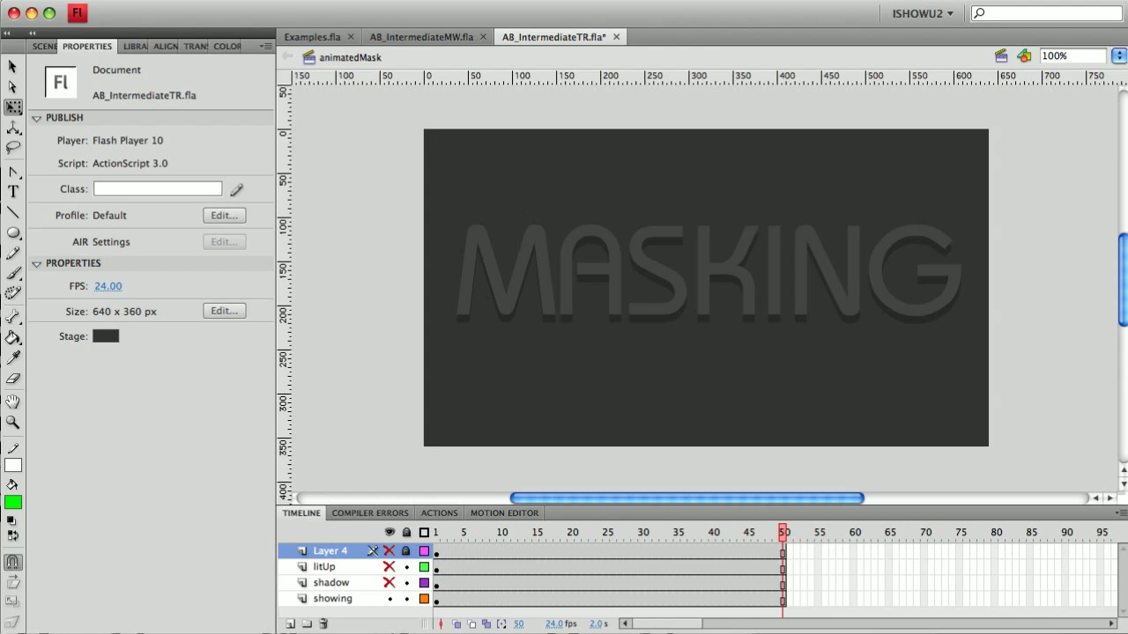
- Hide and lock the showing layer, and make litUp the only visible layer with shadow hidden
left_click(390, 599)
left_click(406, 599)
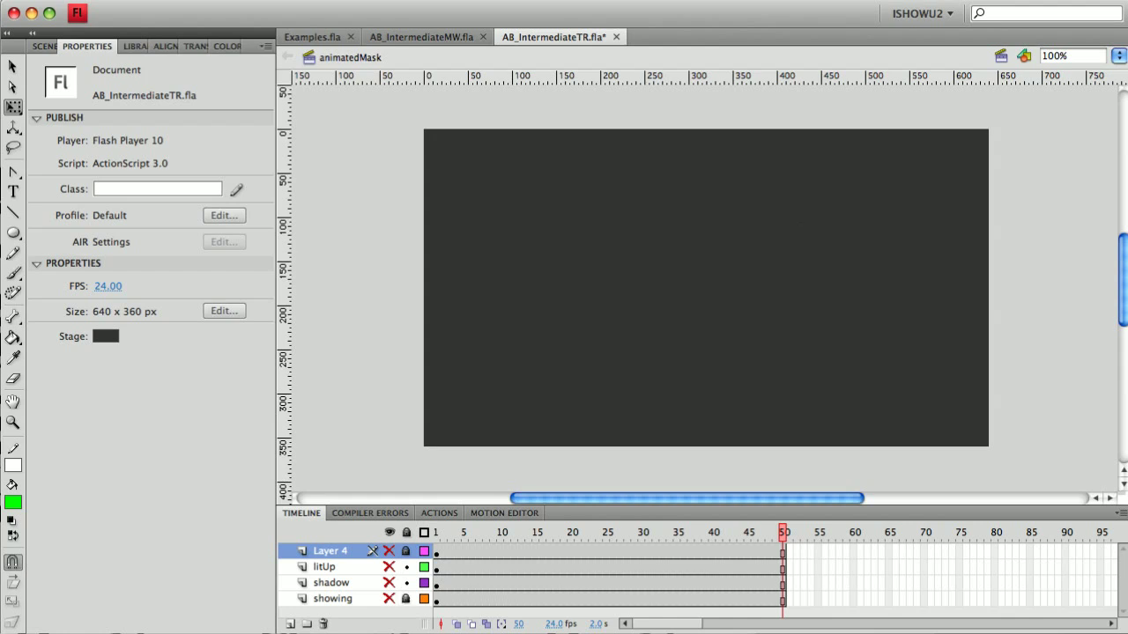
left_click_drag(390, 583, 389, 568)
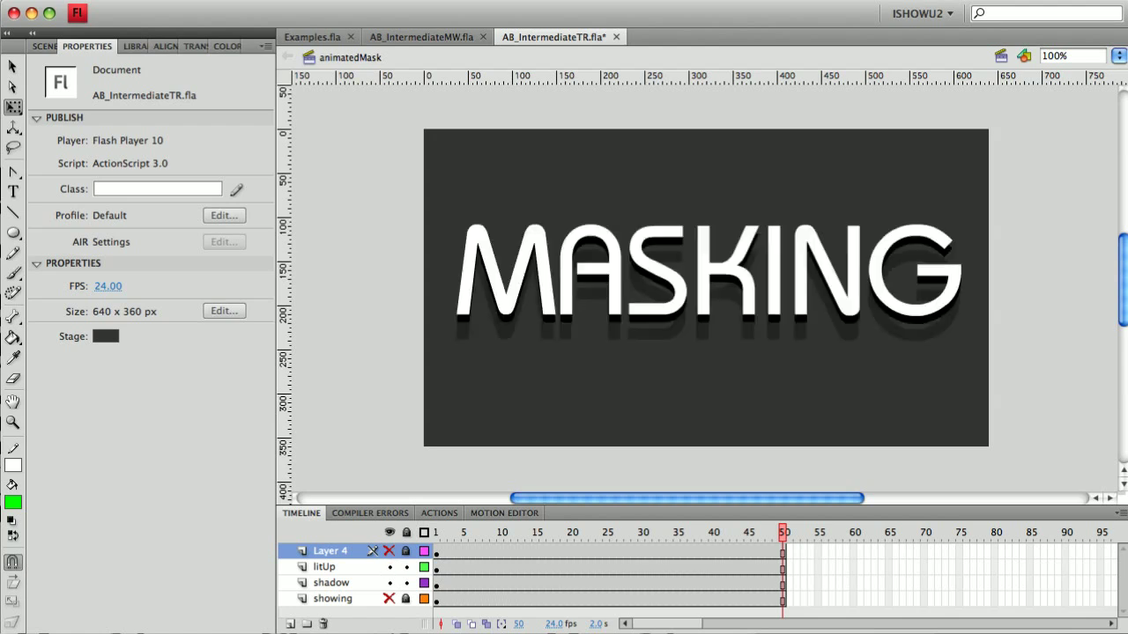
left_click(388, 583)
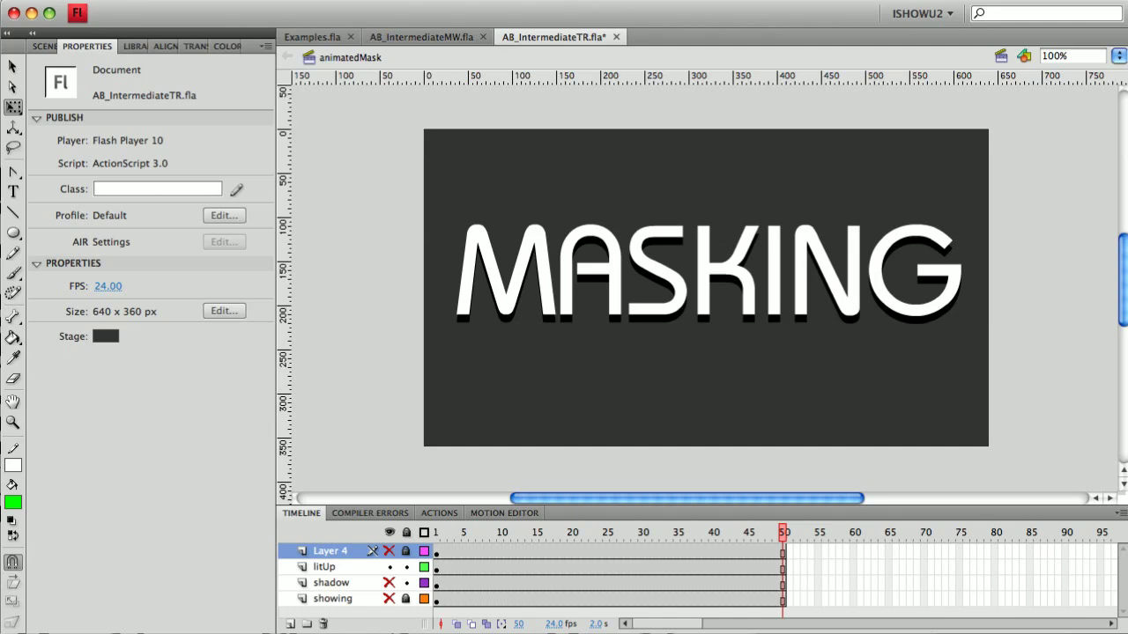
- Rename Layer 4 as mask
double_click(331, 551)
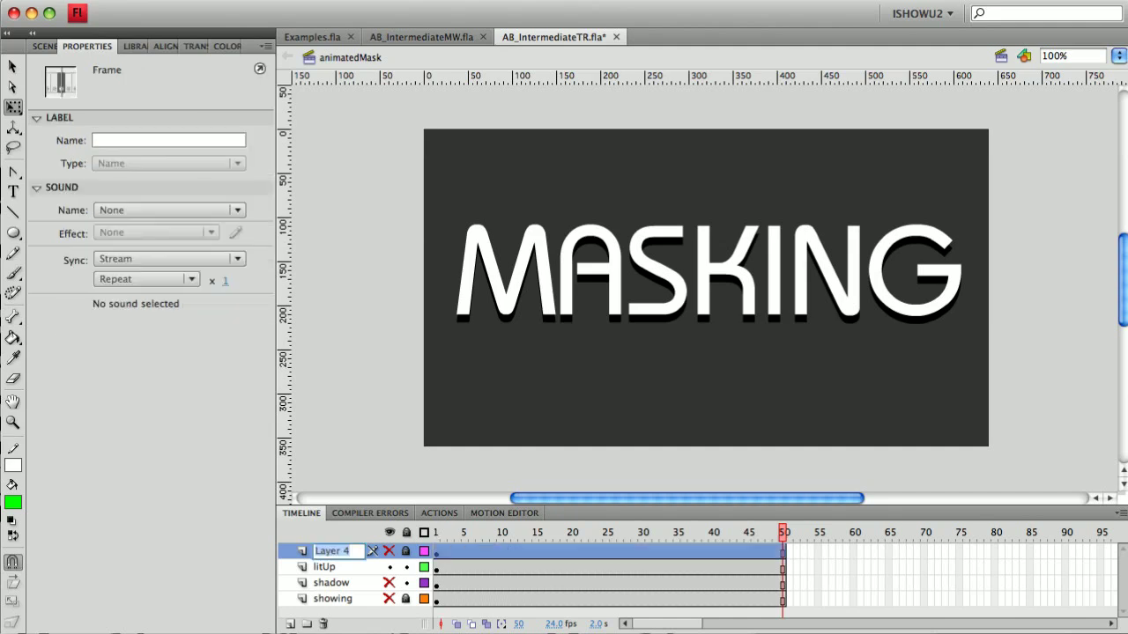
type("mask")
key("Return")
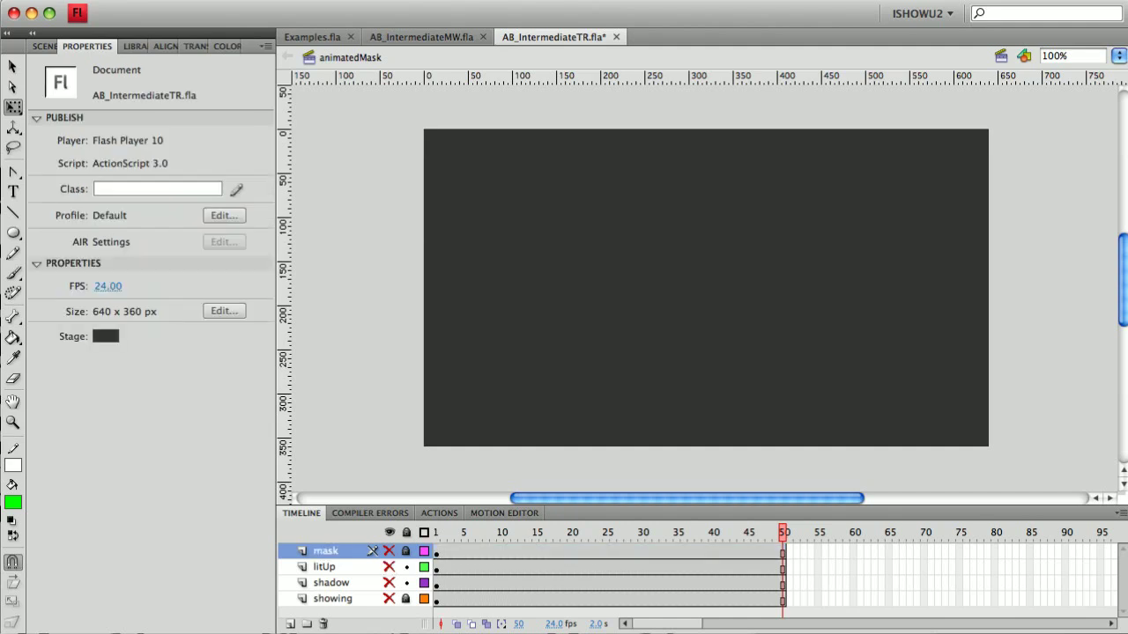
- Unlock the mask layer and make both the mask and litUp layers visible
left_click(406, 551)
left_click(388, 551)
left_click(389, 567)
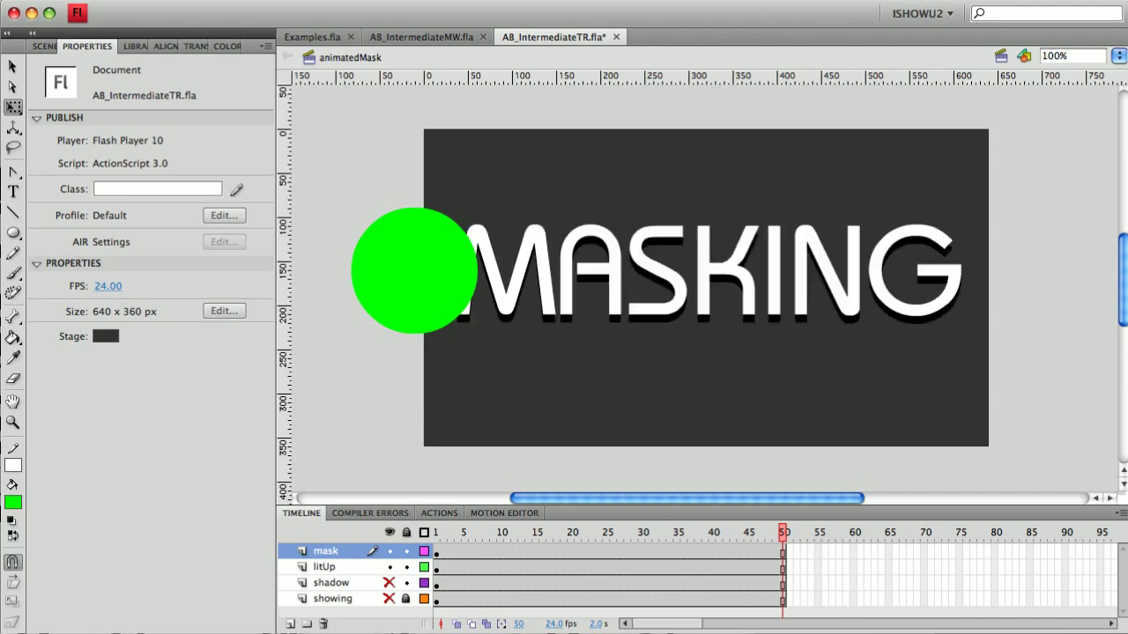
- Create a motion tween on the green circle in the mask layer
left_click(415, 270)
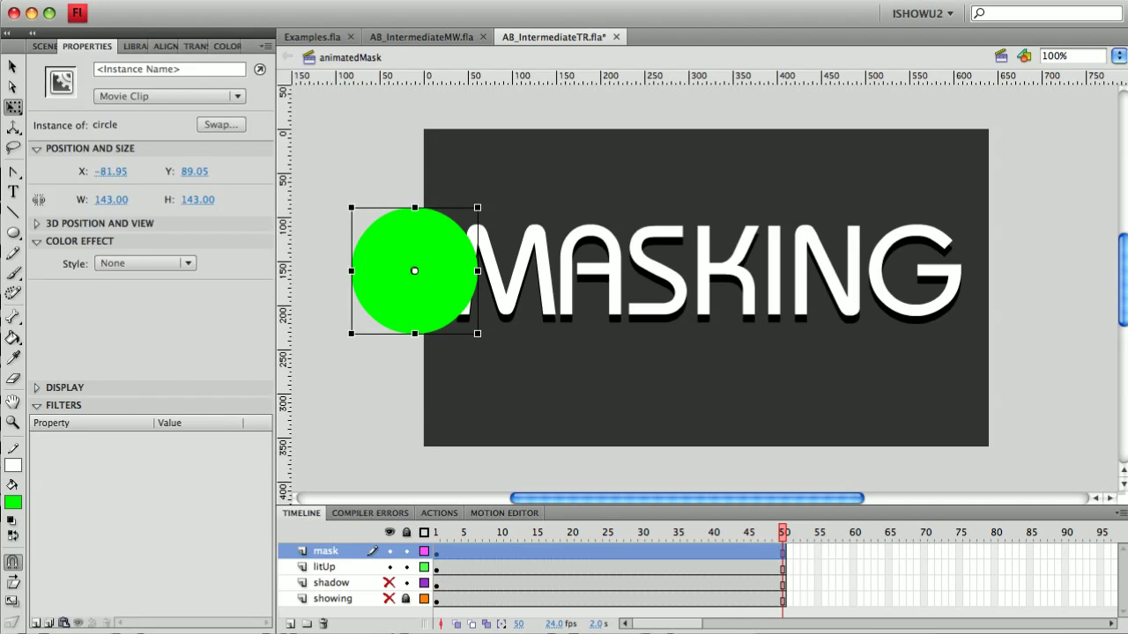
right_click(435, 313)
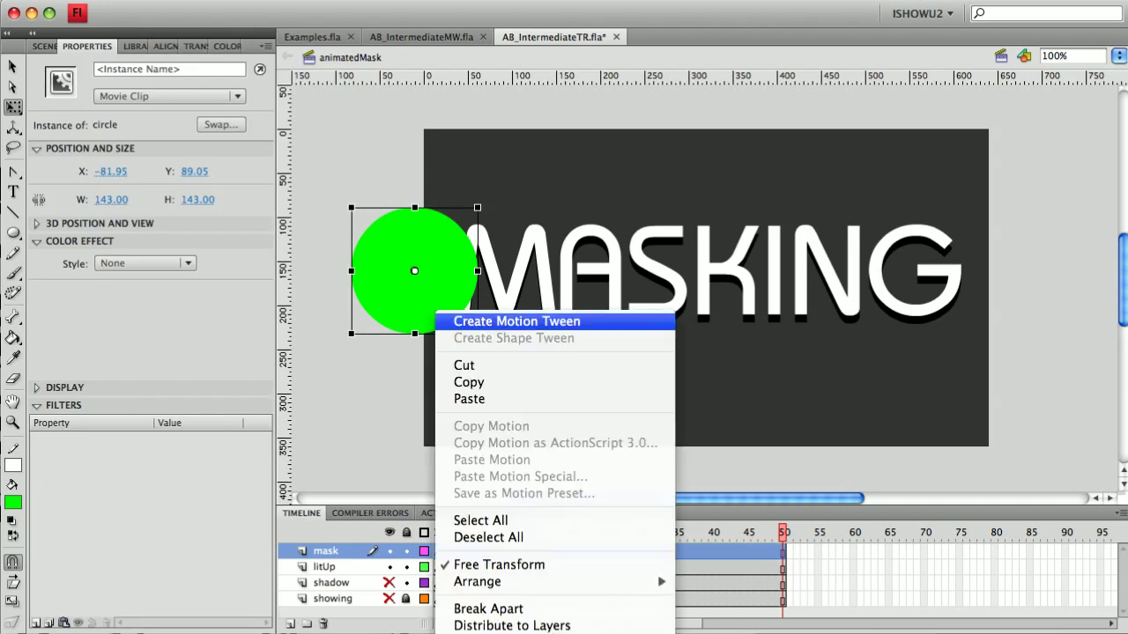
left_click(517, 320)
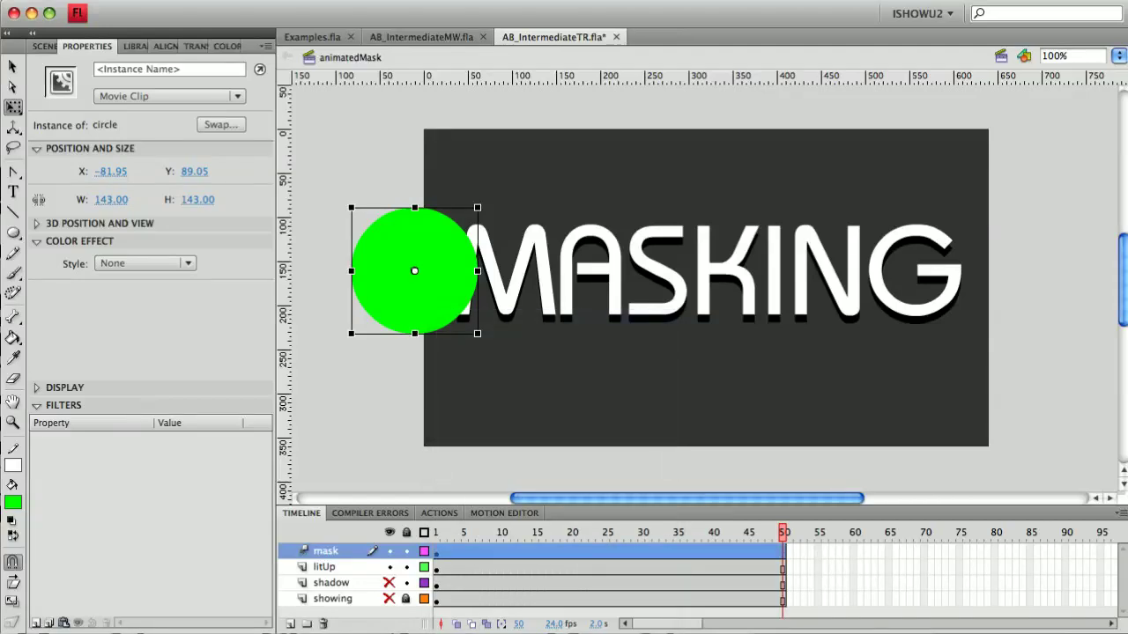
- At frame 50, move the circle straight across the text onto the letter G, at X about 506, and preview the tween
key("v")
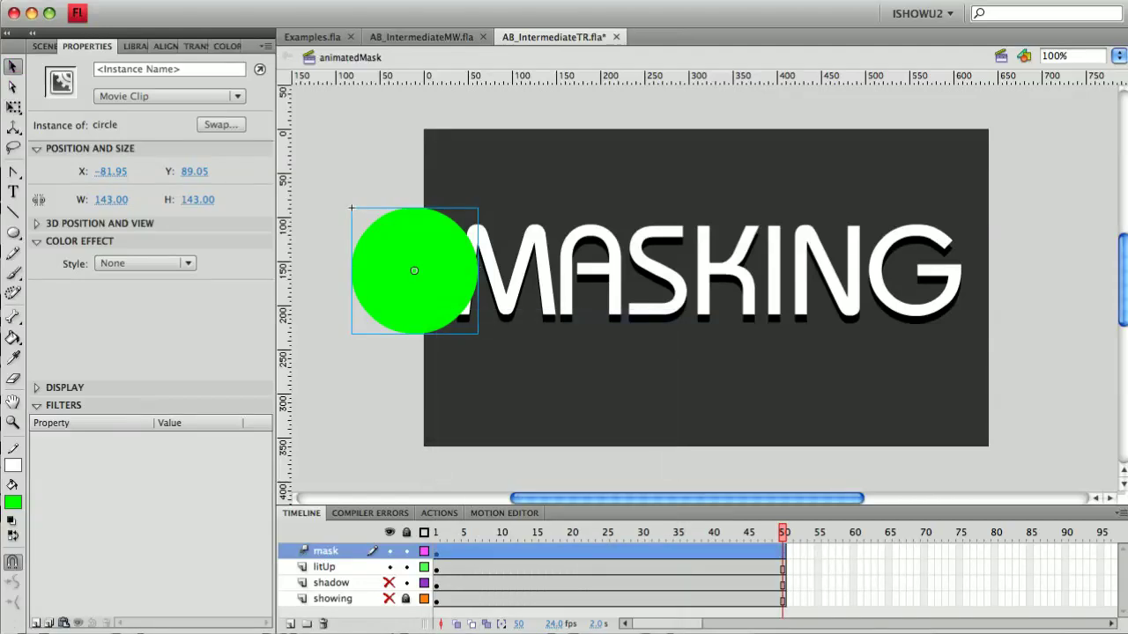
key("Return")
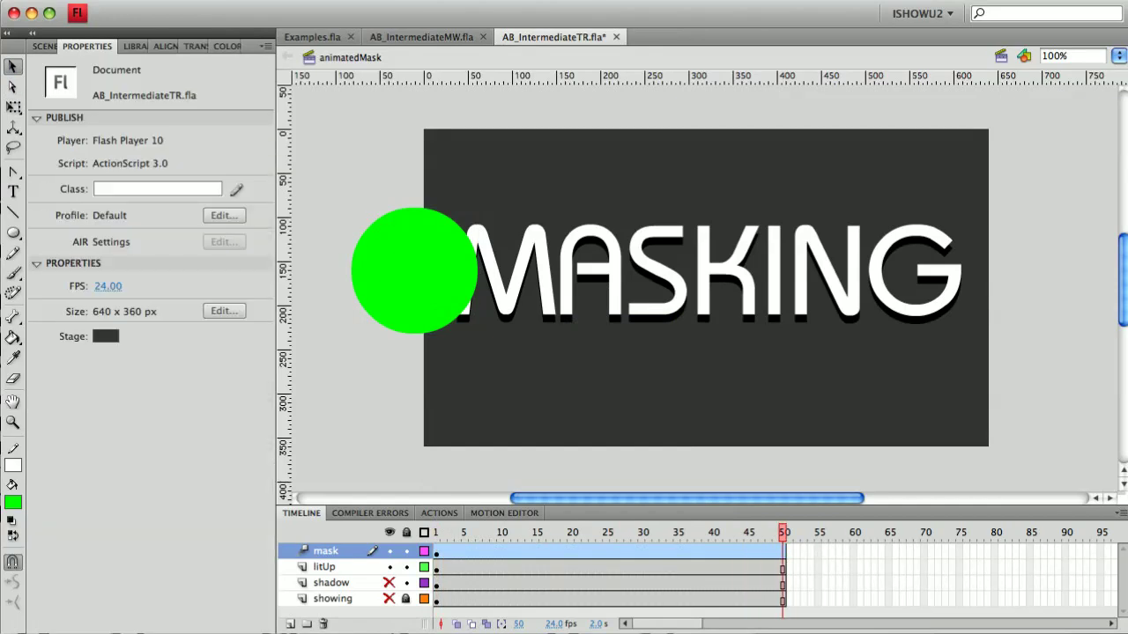
left_click_drag(477, 271, 996, 270)
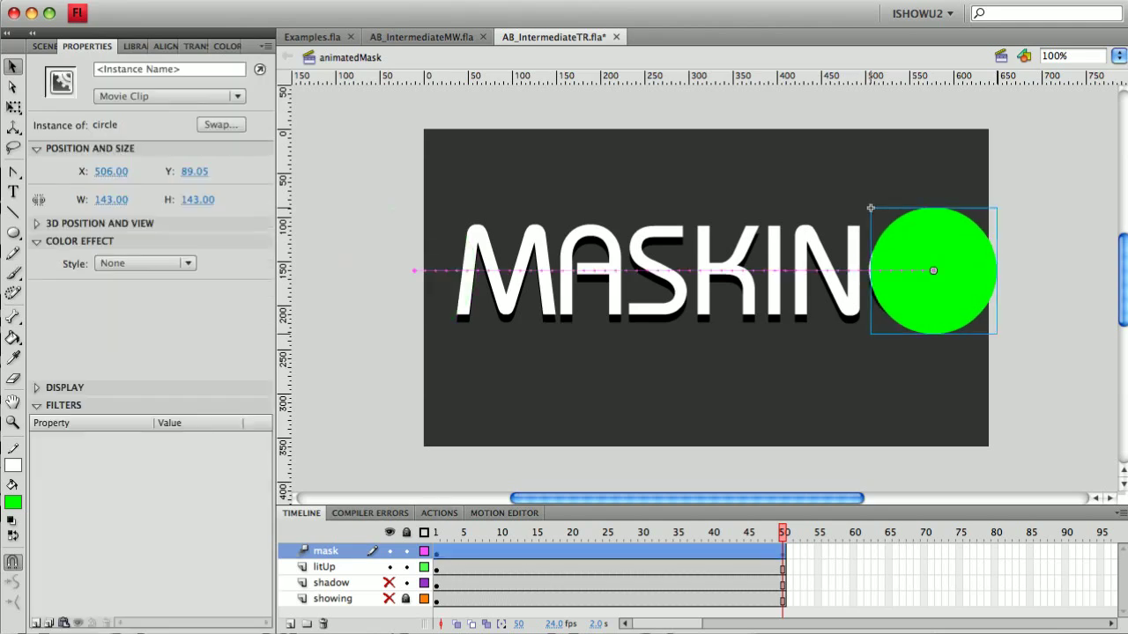
key("Return")
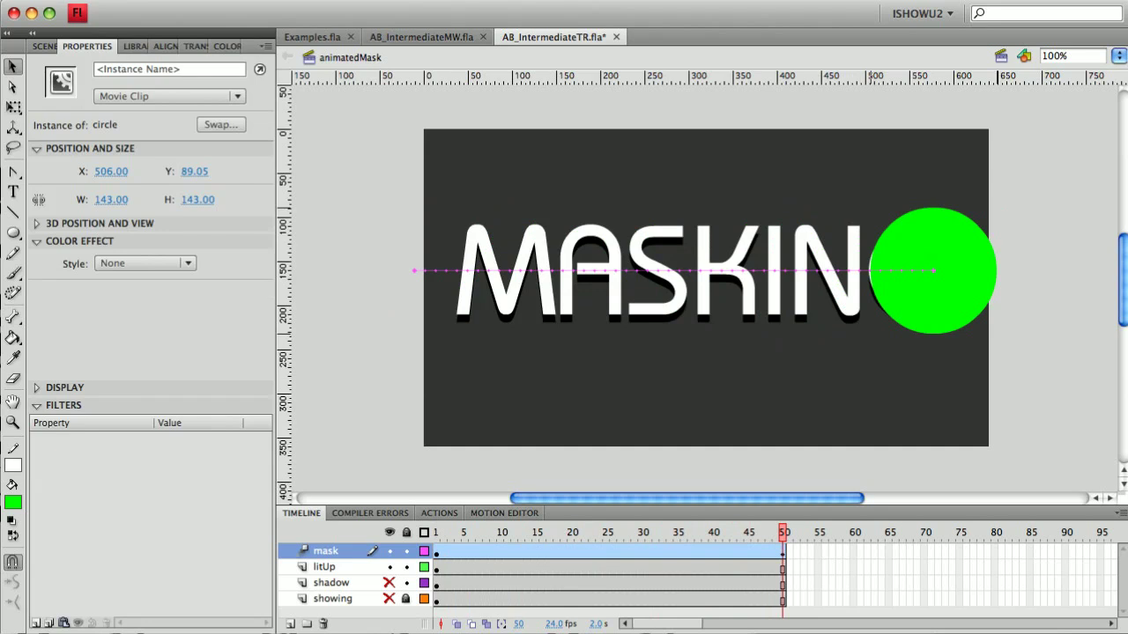
mouse_move(783, 532)
left_mouse_down()
mouse_move(436, 532)
mouse_move(782, 532)
left_mouse_up()
key("Escape")
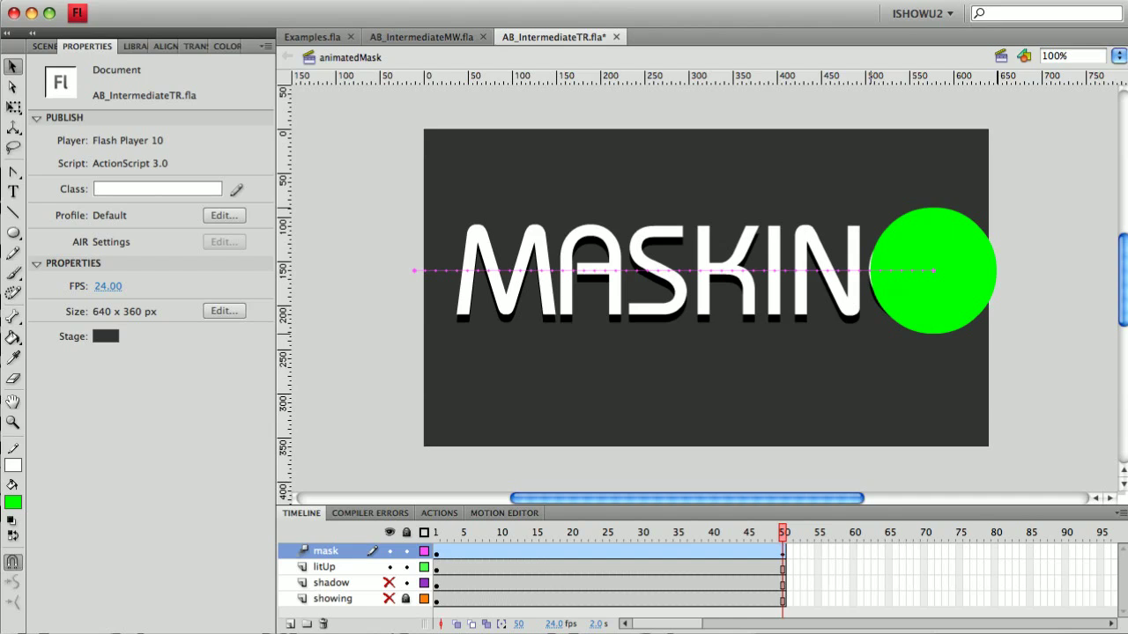
- Set the mask layer's type to Mask in its layer properties
right_click(332, 550)
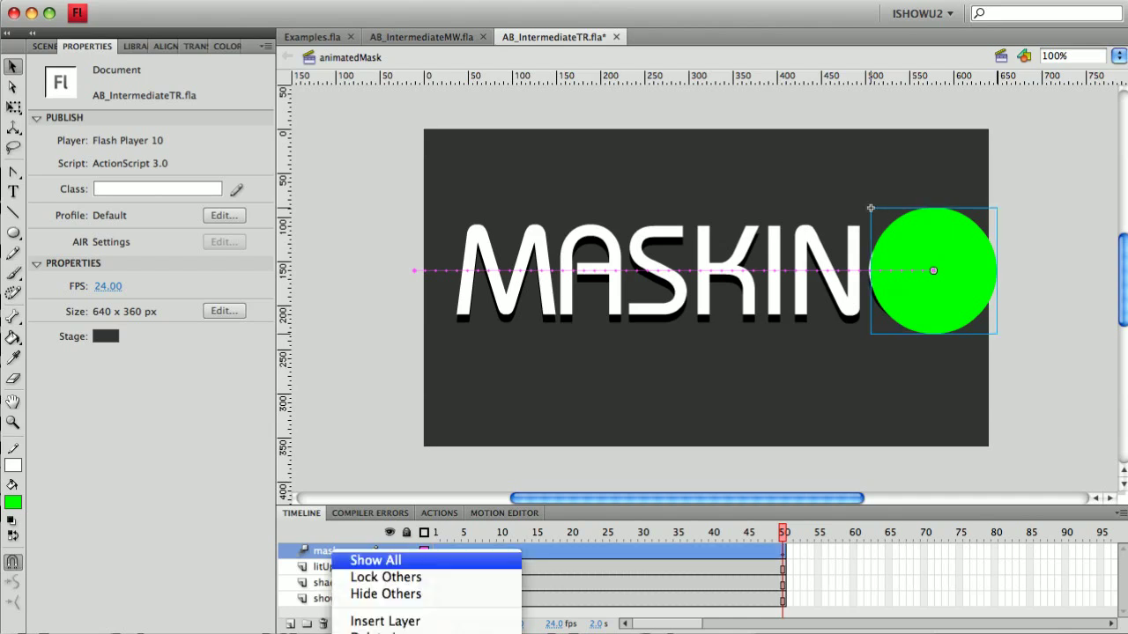
key("Escape")
left_click(282, 1)
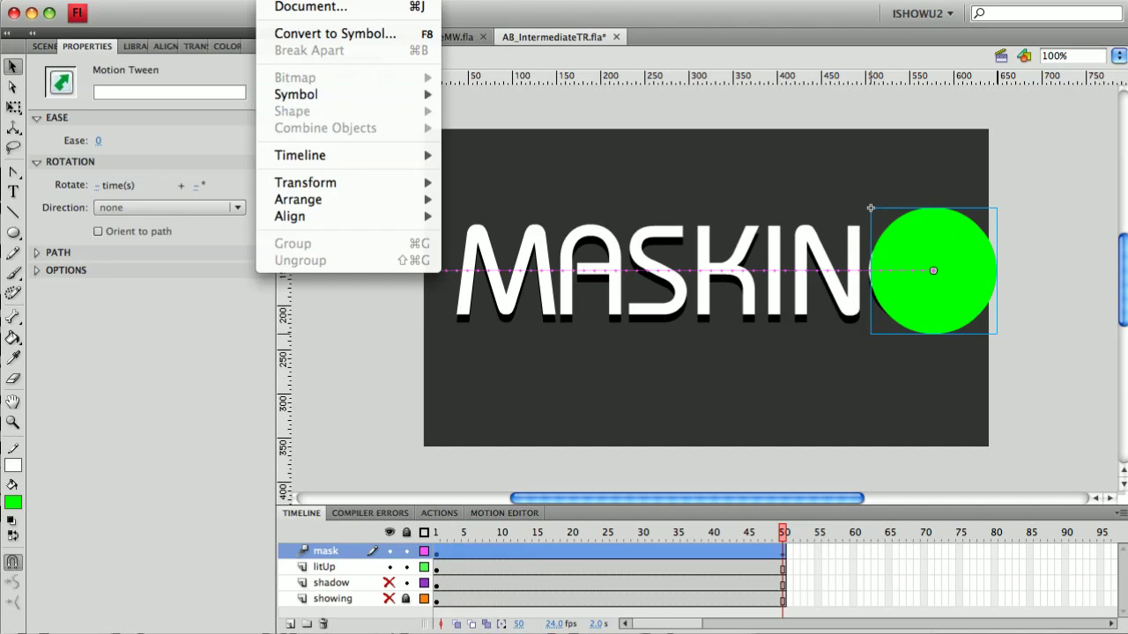
mouse_move(300, 155)
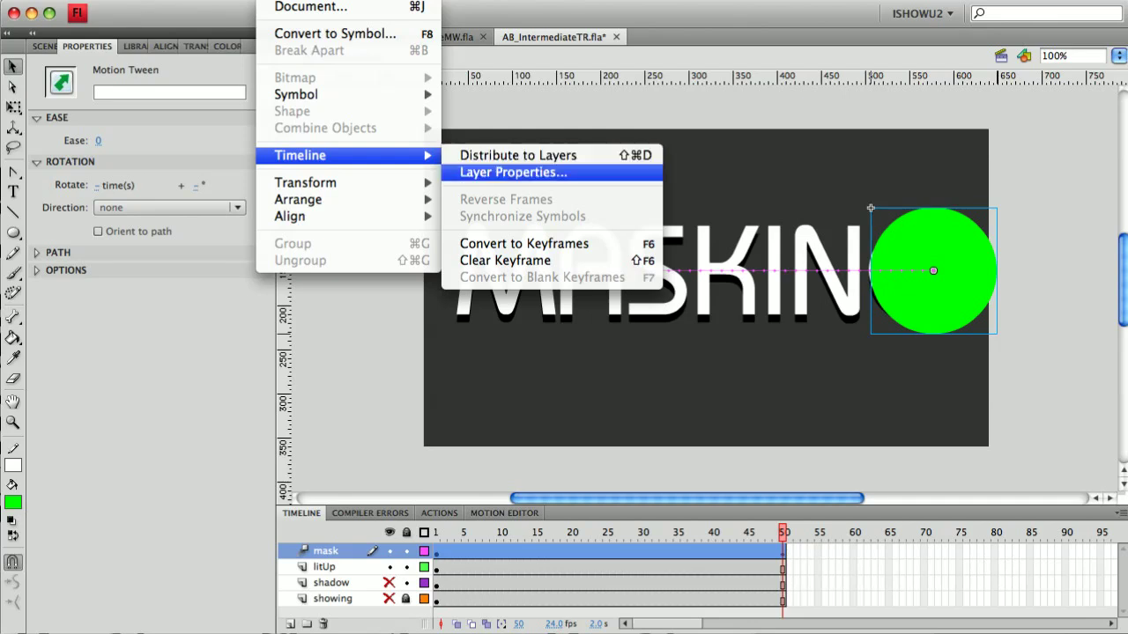
left_click(513, 172)
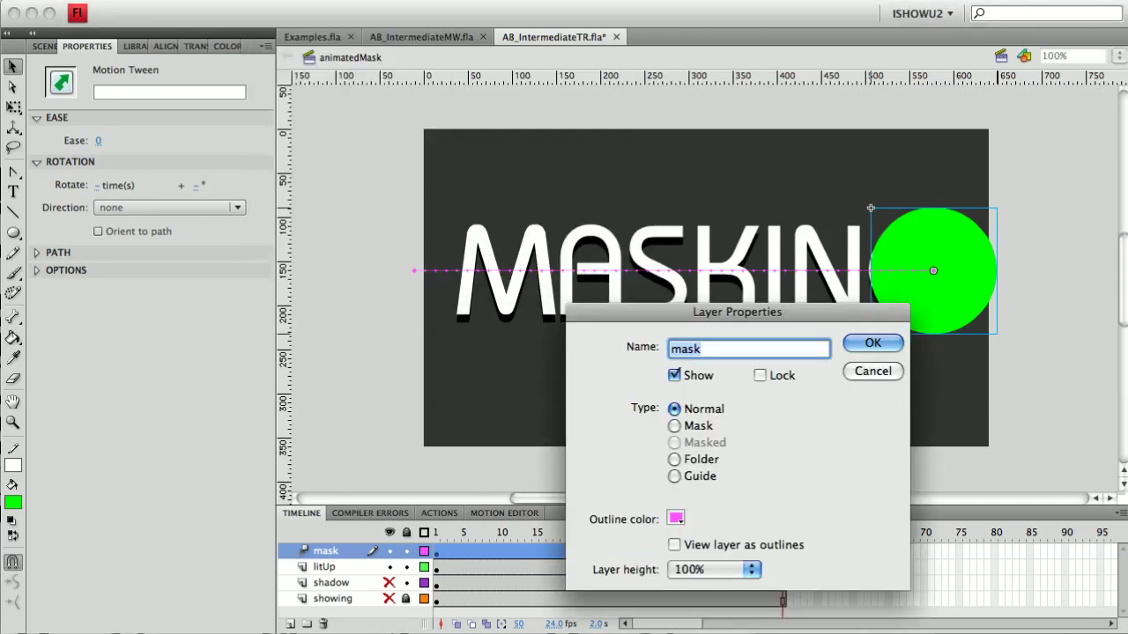
left_click(674, 426)
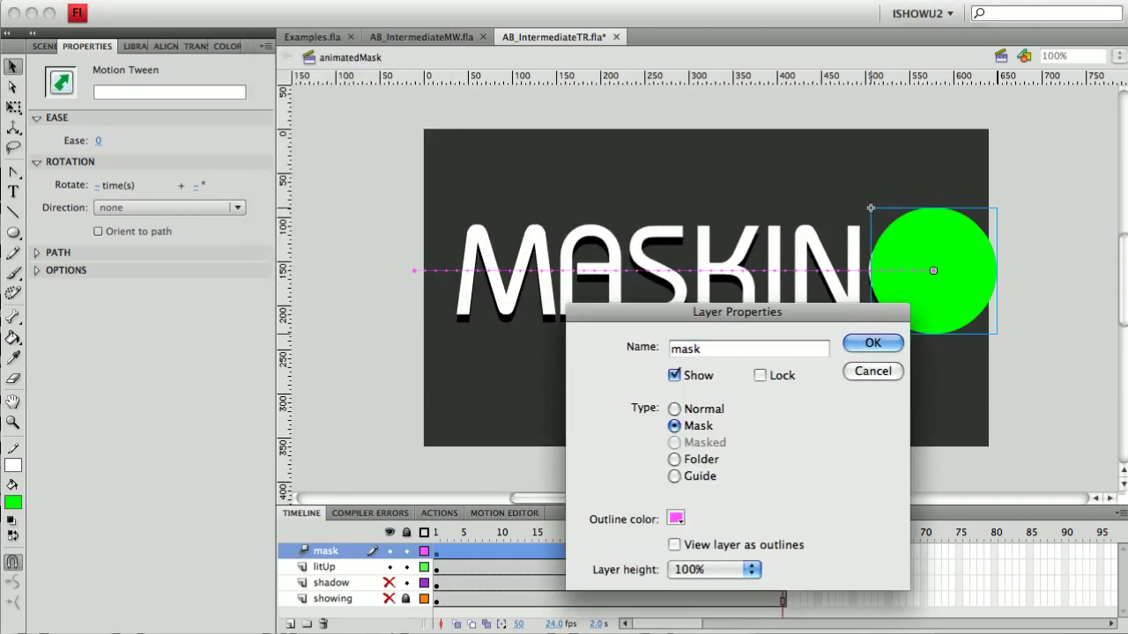
left_click(872, 344)
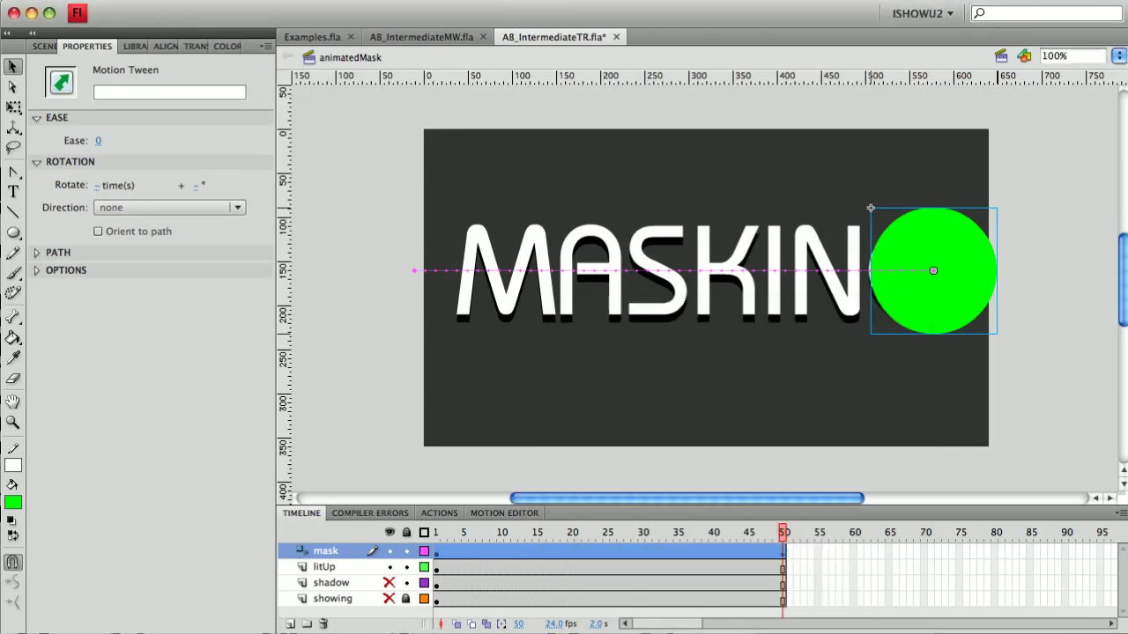
- Nest the litUp layer beneath the mask layer so that it is masked
left_click(457, 229)
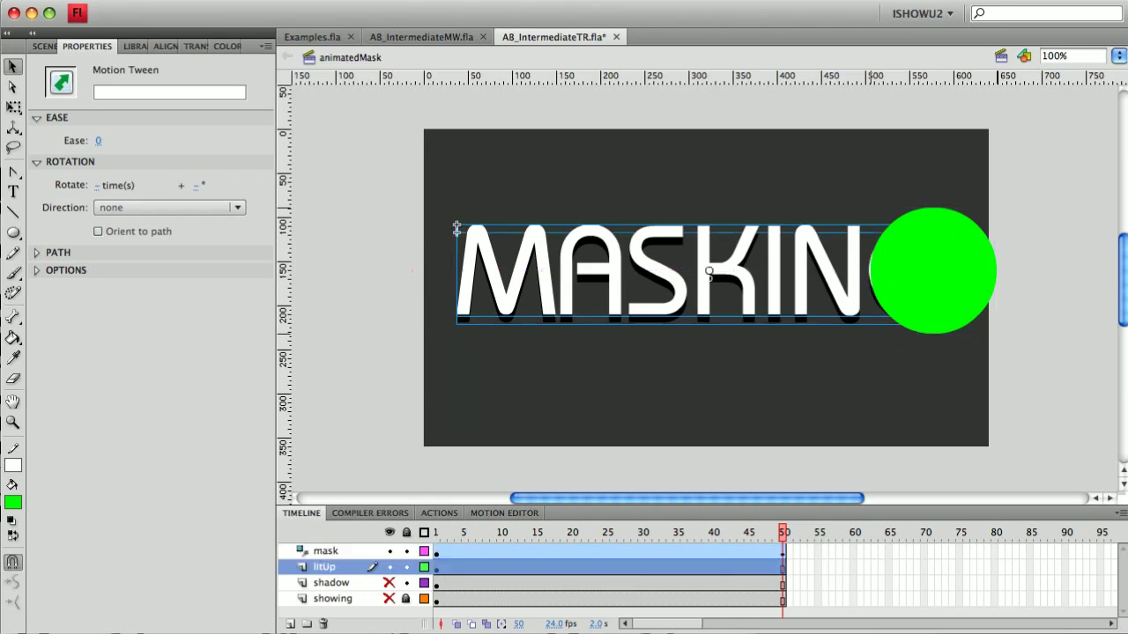
left_click_drag(325, 568, 327, 560)
left_click_drag(327, 560, 327, 562)
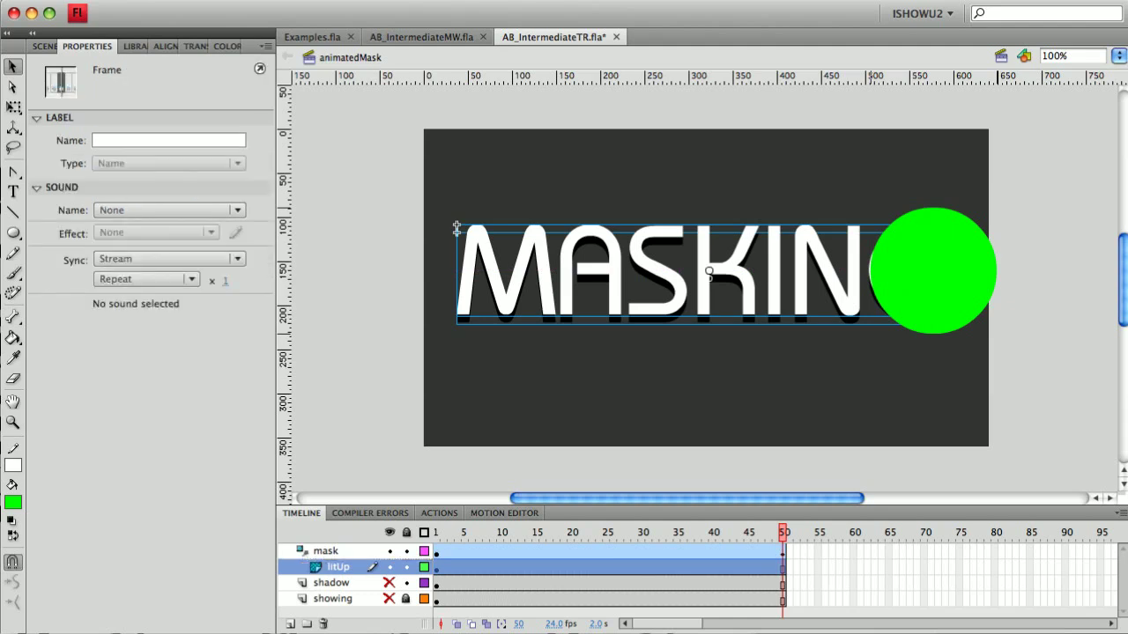
- Play the unlocked circle animation over the text and return the playhead to frame 1
left_click(529, 471)
key("Return")
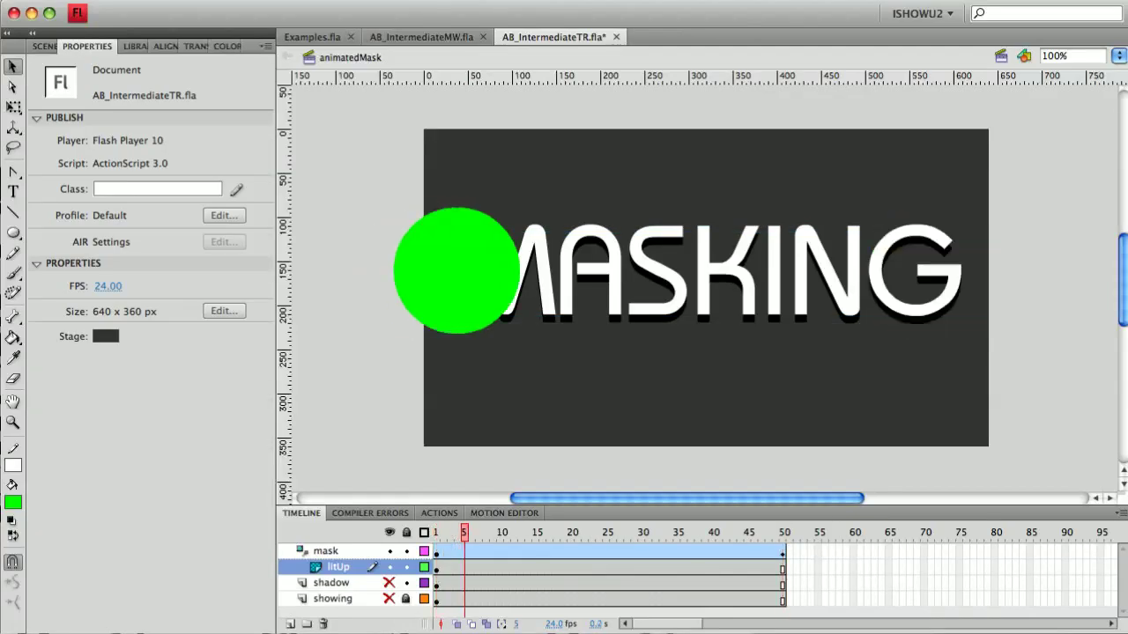
left_click_drag(463, 533, 435, 532)
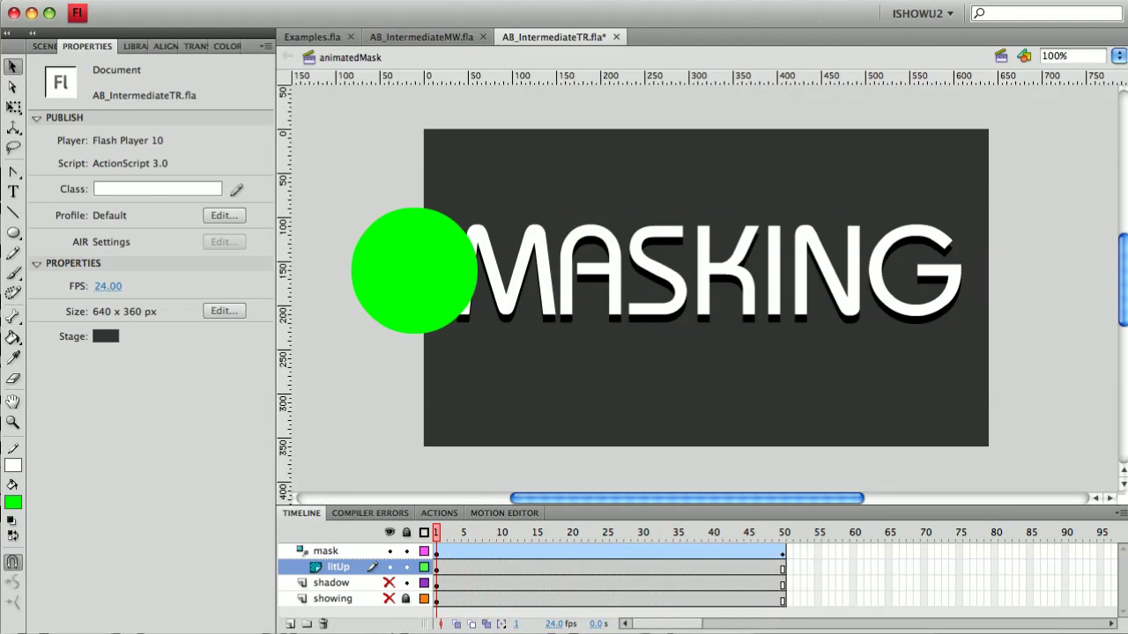
- Lock the mask and litUp layers and play the masked animation
left_click(406, 551)
left_click(405, 567)
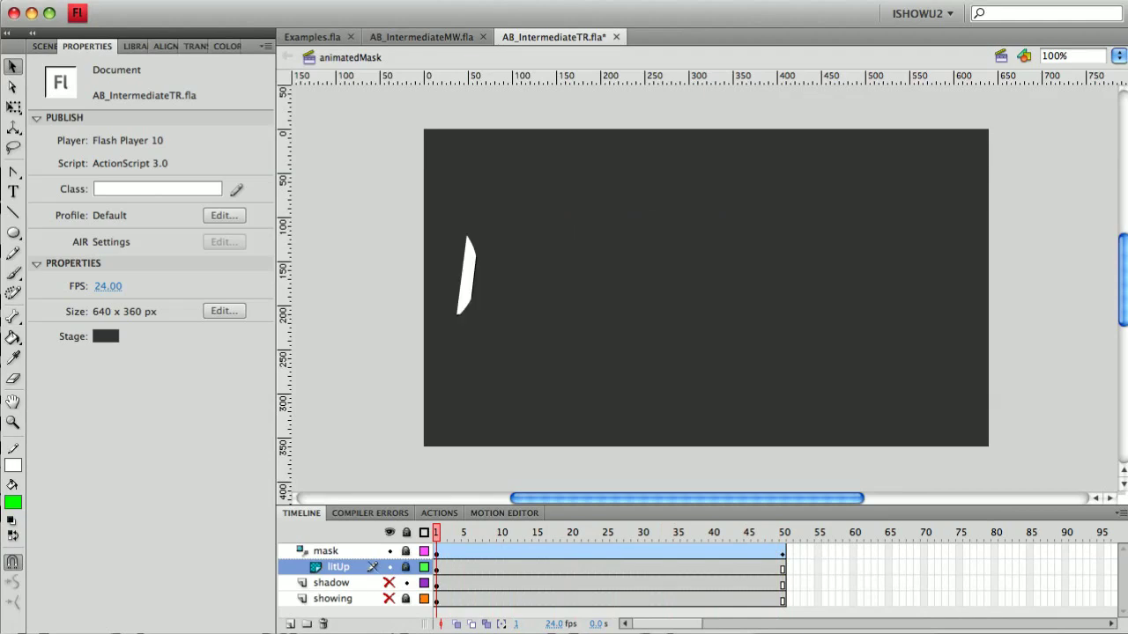
key("Return")
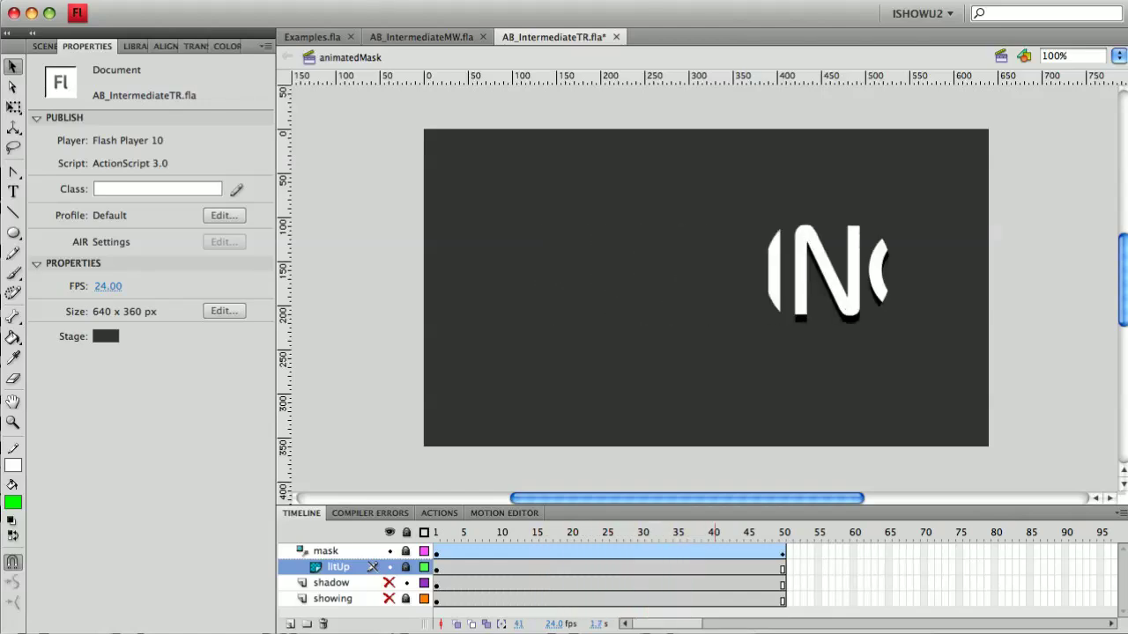
- Step back and forth through frames 1 to 50 to examine how the circle mask reveals the MASKING text
left_click_drag(782, 532, 501, 532)
key("comma")
key("comma")
key("comma")
key("comma")
key("comma")
key("comma")
key("comma")
key("comma")
key("comma")
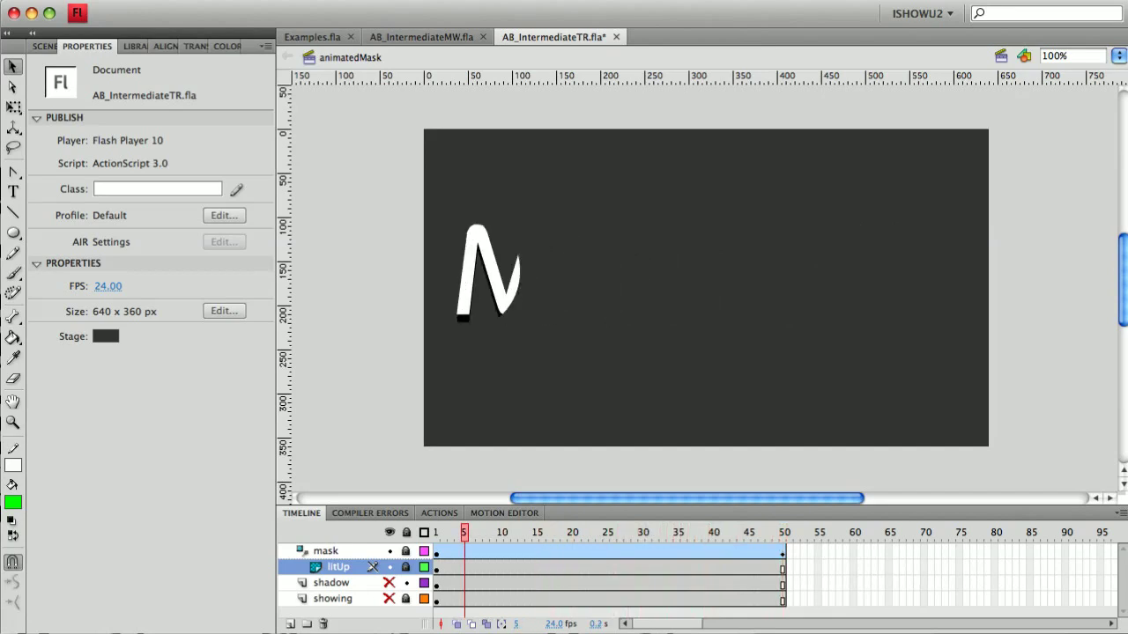
key("period")
key("period")
key("period")
key("period")
key("period")
key("period")
key("period")
key("period")
key("period")
key("period")
key("period")
key("period")
key("period")
key("period")
key("period")
key("period")
key("period")
key("period")
key("period")
key("period")
key("period")
key("period")
key("period")
key("period")
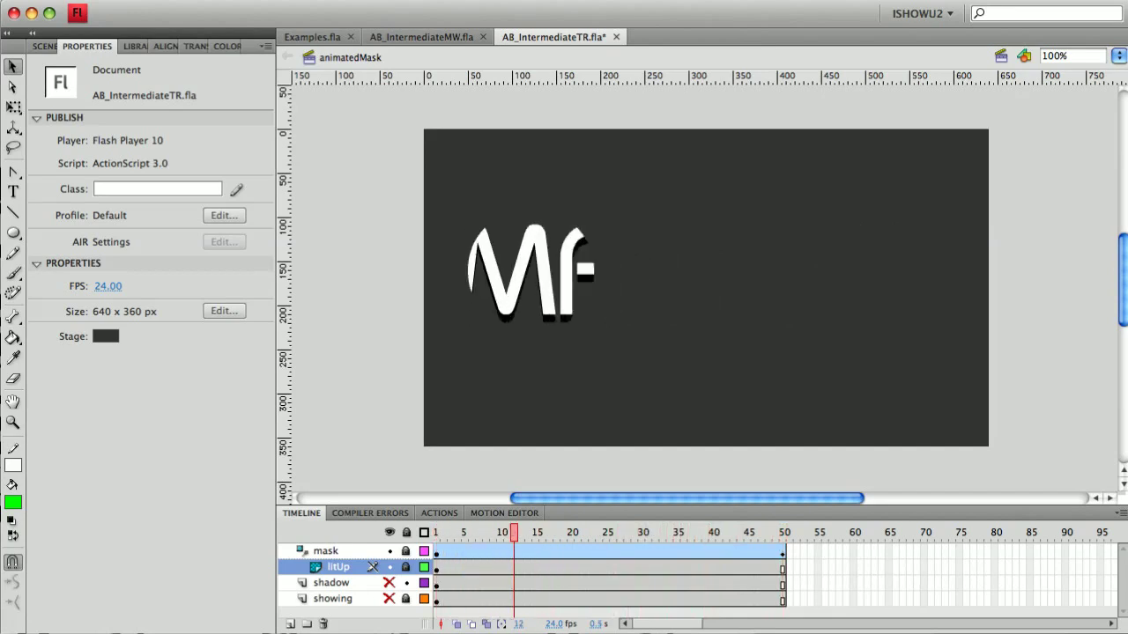
key("period")
key("period")
key("period")
key("period")
key("period")
key("period")
key("period")
key("period")
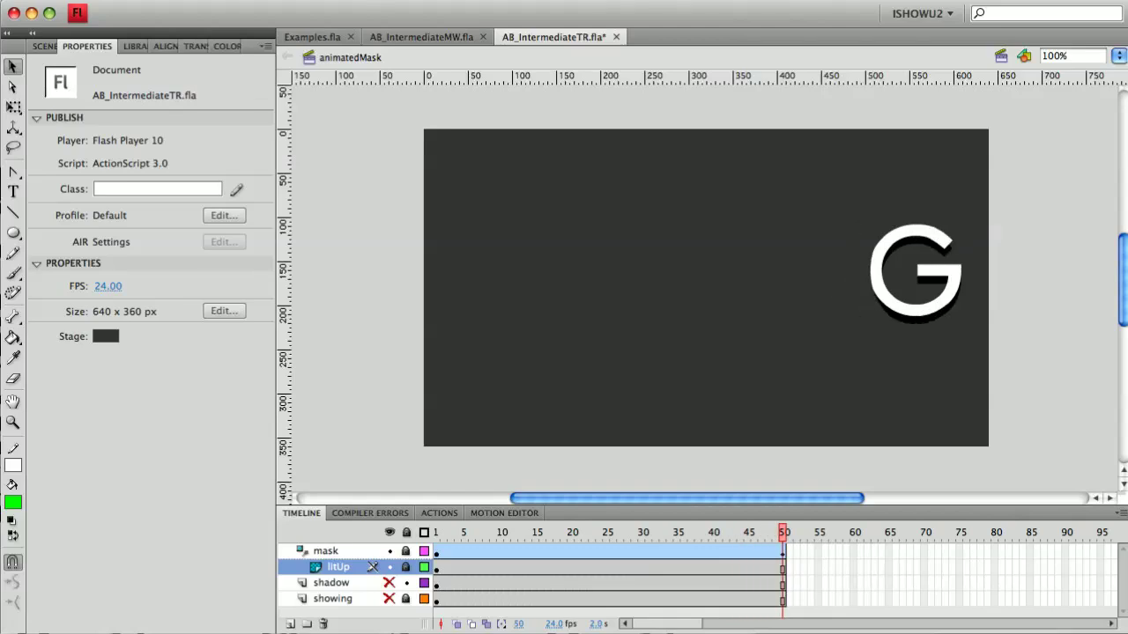
key("comma")
key("comma")
key("comma")
key("comma")
key("comma")
key("comma")
key("comma")
key("comma")
key("comma")
key("comma")
key("comma")
key("comma")
key("comma")
key("comma")
key("comma")
key("comma")
key("comma")
key("comma")
key("comma")
key("comma")
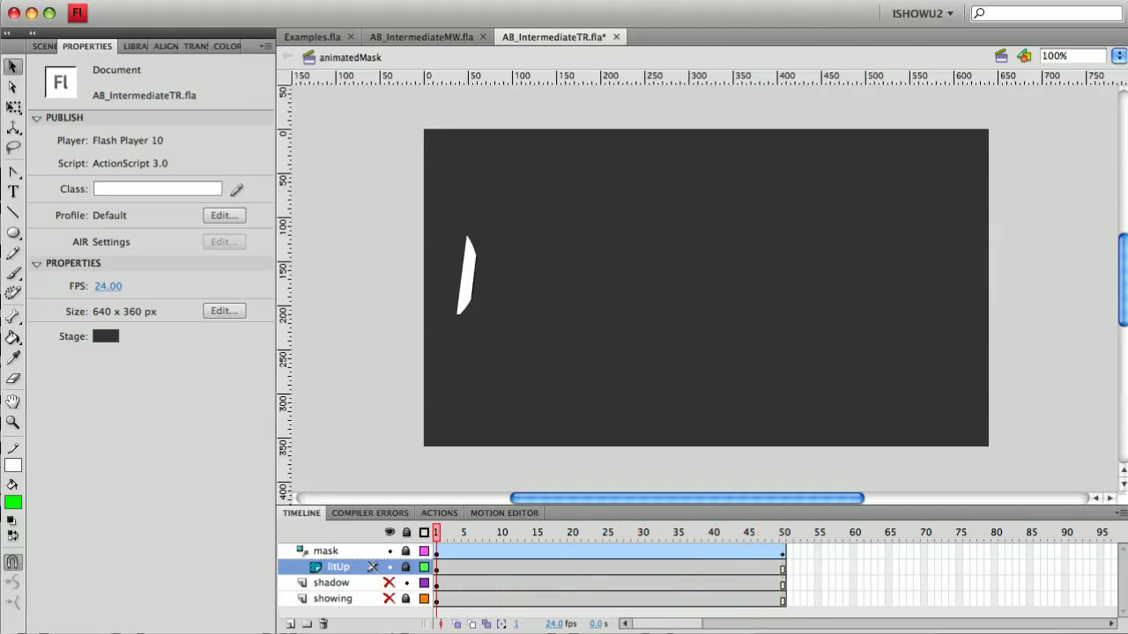
- Advance the playhead frame by frame to frame 11 to examine the circle mask's reveal of the text
key("period")
key("period")
key("period")
key("period")
key("period")
key("period")
key("period")
key("period")
key("period")
key("period")
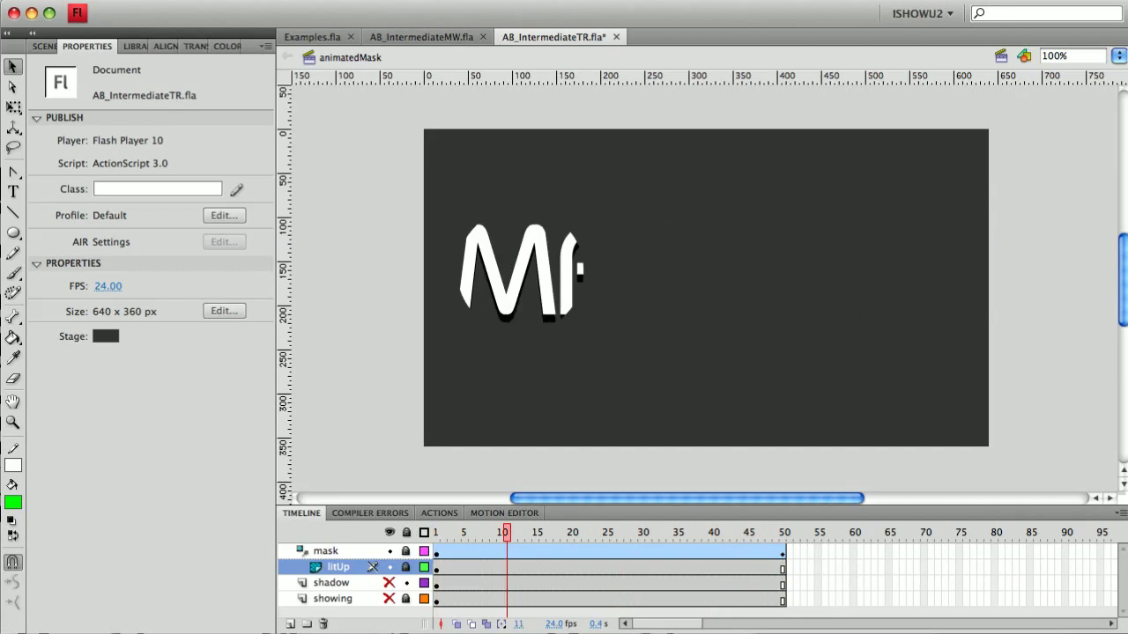
- Unlock and hide the mask and litUp layers, and show the showing layer with the dim MASKING text
left_click(405, 566)
left_click(406, 550)
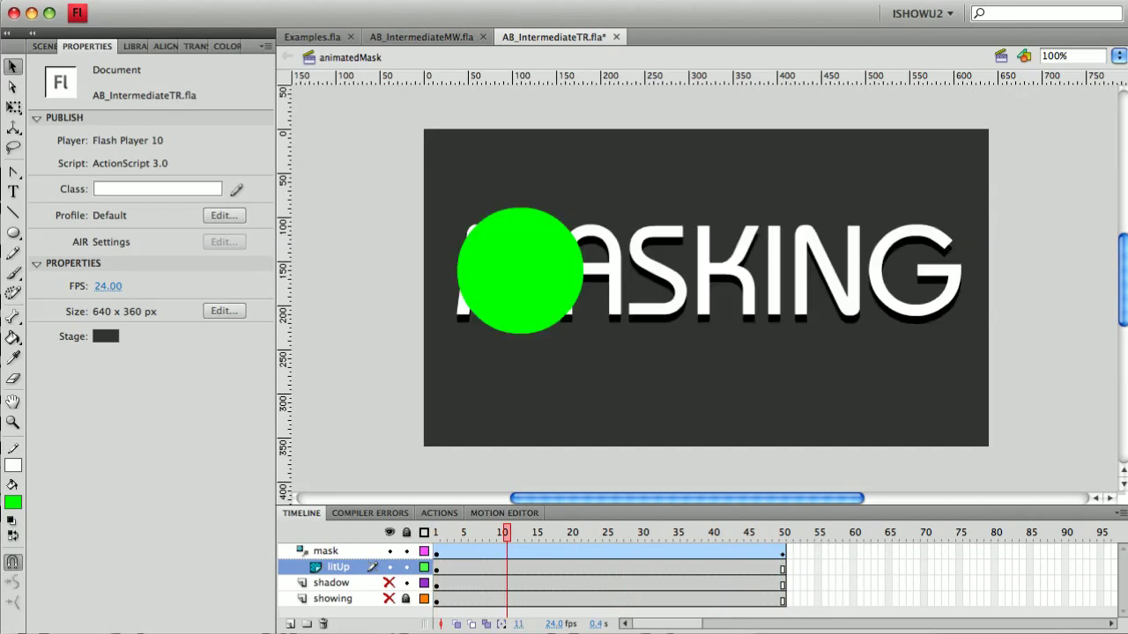
left_click(390, 599)
left_click_drag(389, 567, 390, 552)
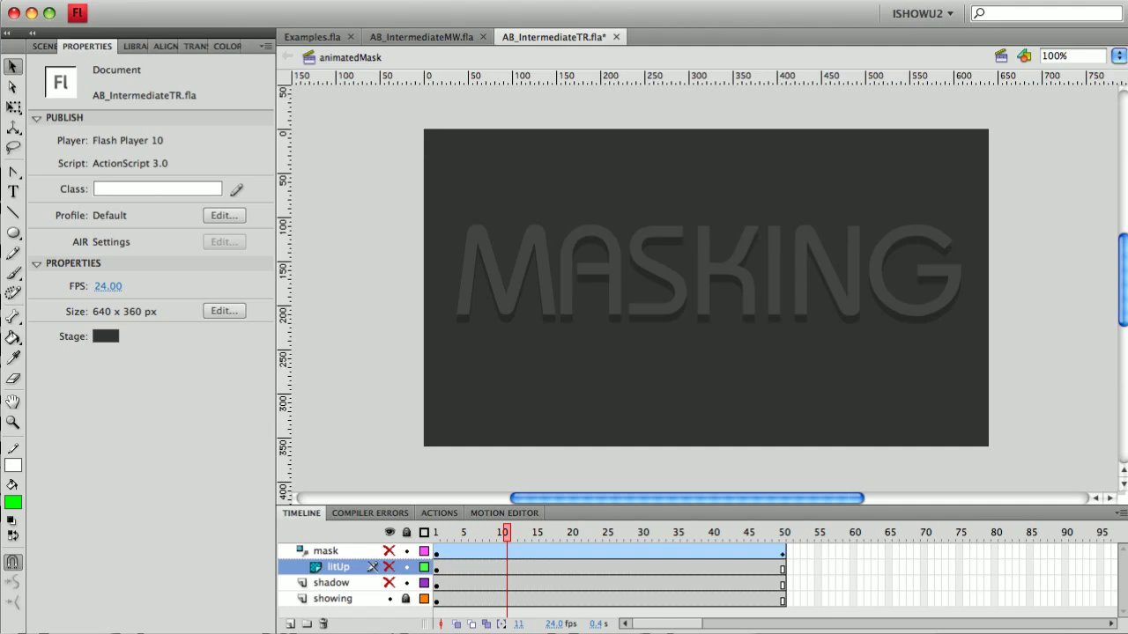
- Lock the litUp and mask layers and make both visible over the showing layer
left_click(406, 567)
left_click(407, 551)
left_click(389, 551)
left_click(389, 567)
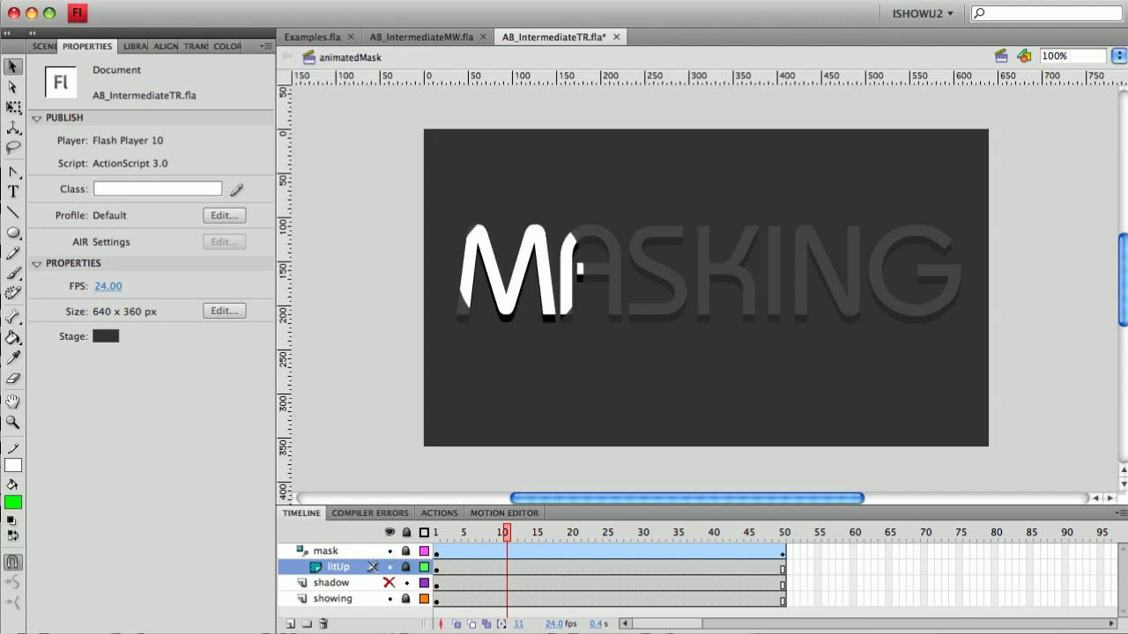
- Play and scrub through the animation to examine the lit-up letters sweeping over the dim MASKING text, ending on frame 1
left_click_drag(507, 533, 486, 533)
key("comma")
key("comma")
key("comma")
key("comma")
key("comma")
key("comma")
key("comma")
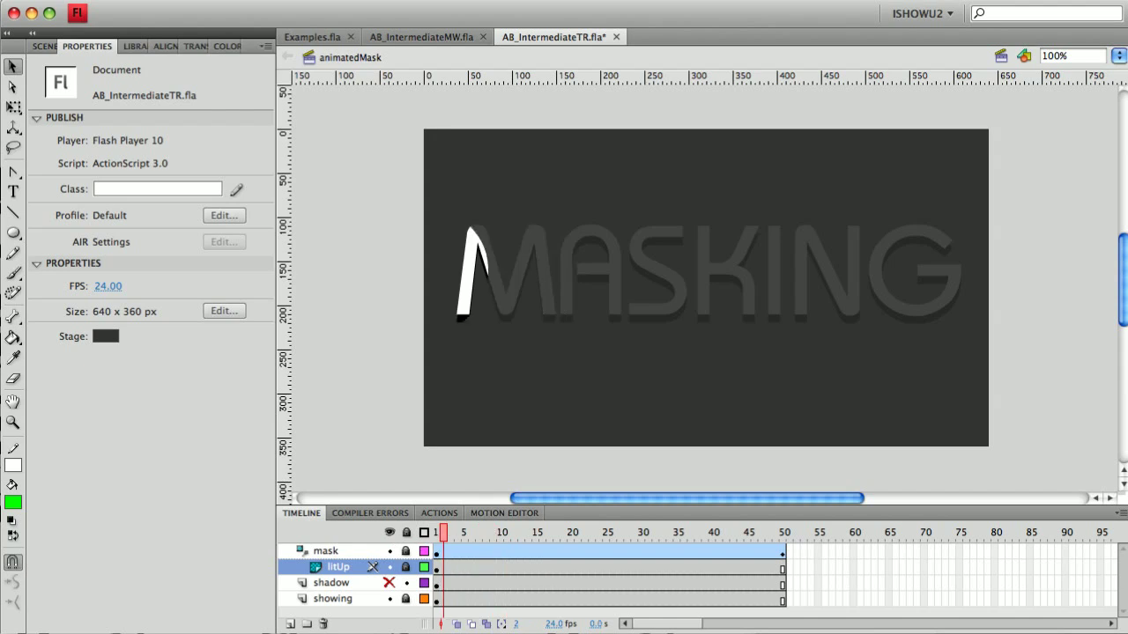
key("period")
key("period")
key("period")
key("period")
key("period")
key("period")
key("period")
key("period")
key("period")
key("period")
key("Return")
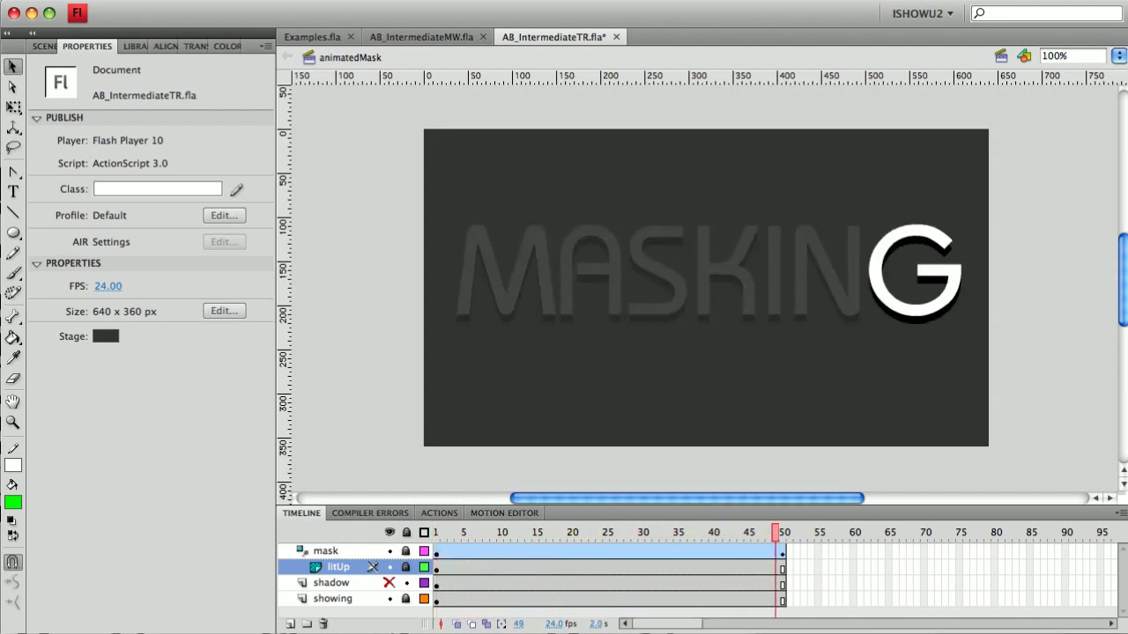
key("comma")
key("comma")
key("comma")
key("comma")
key("comma")
key("comma")
key("comma")
key("comma")
key("comma")
key("comma")
key("comma")
key("comma")
key("comma")
key("comma")
key("comma")
key("comma")
key("comma")
key("comma")
key("comma")
key("comma")
key("comma")
key("comma")
key("comma")
key("comma")
key("comma")
key("comma")
key("comma")
key("comma")
key("comma")
key("comma")
key("comma")
key("comma")
key("comma")
key("comma")
key("comma")
key("comma")
key("comma")
key("comma")
key("comma")
key("comma")
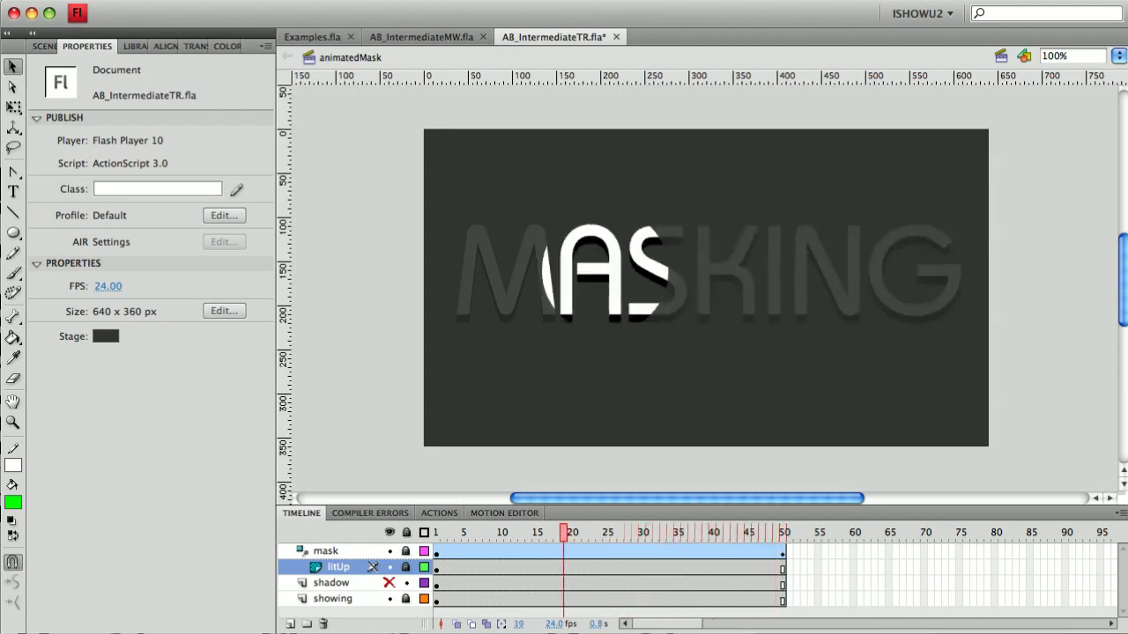
left_click_drag(443, 533, 559, 532)
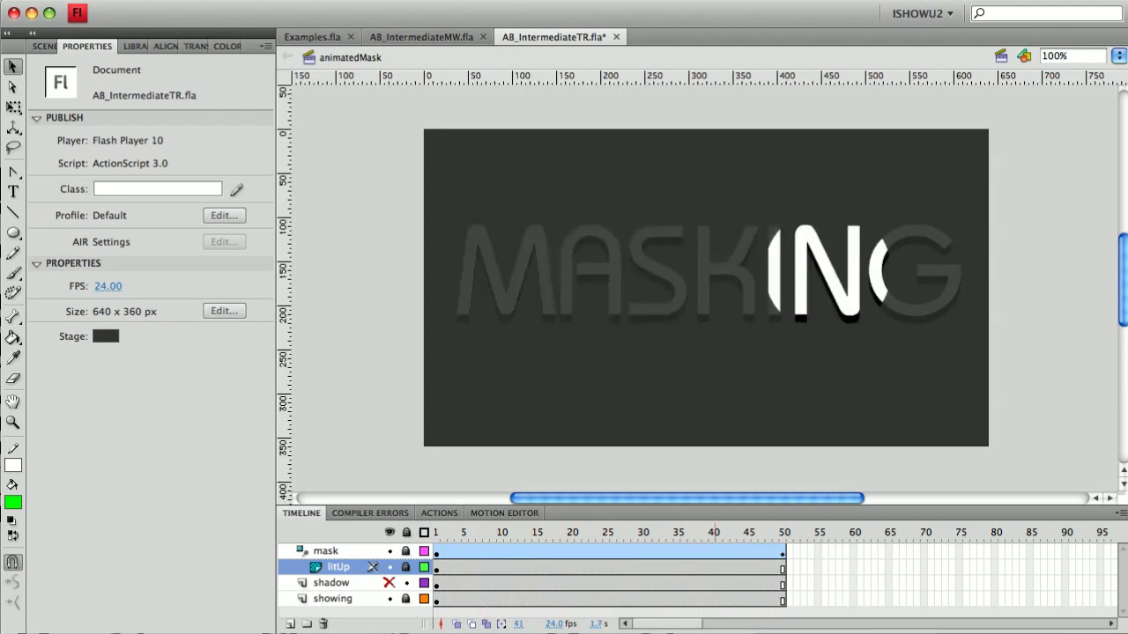
key("comma")
key("comma")
key("comma")
key("comma")
key("comma")
key("comma")
key("comma")
key("comma")
key("comma")
key("comma")
key("comma")
key("comma")
key("comma")
key("comma")
key("comma")
key("comma")
key("comma")
key("comma")
key("comma")
key("comma")
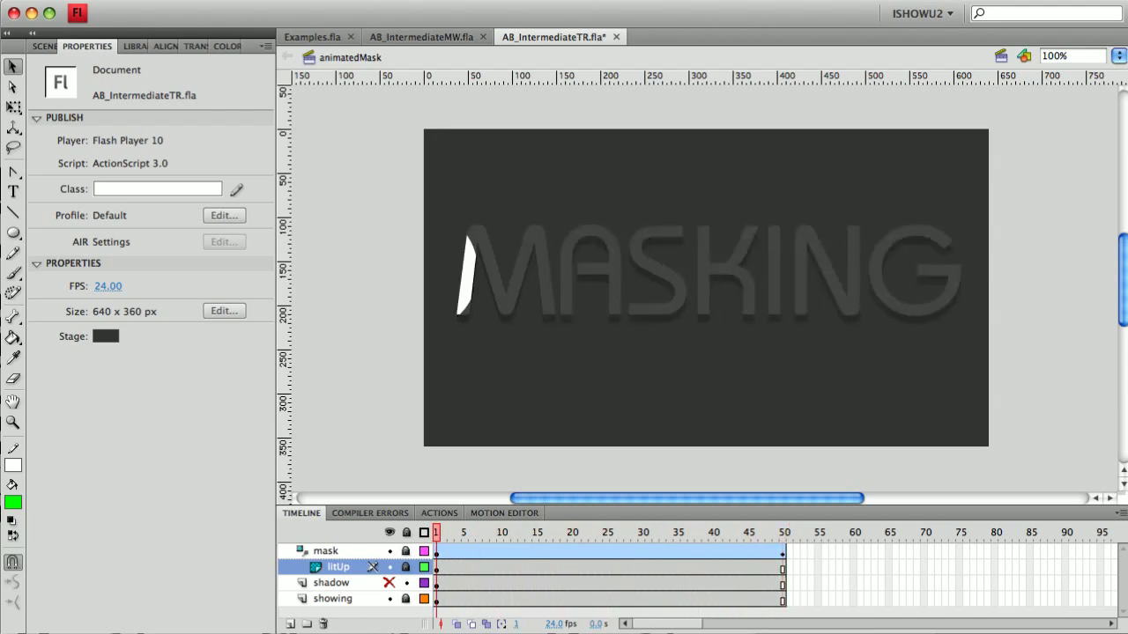
- Show the shadow layer, nest it beneath the mask layer under litUp, and lock it
left_click(390, 583)
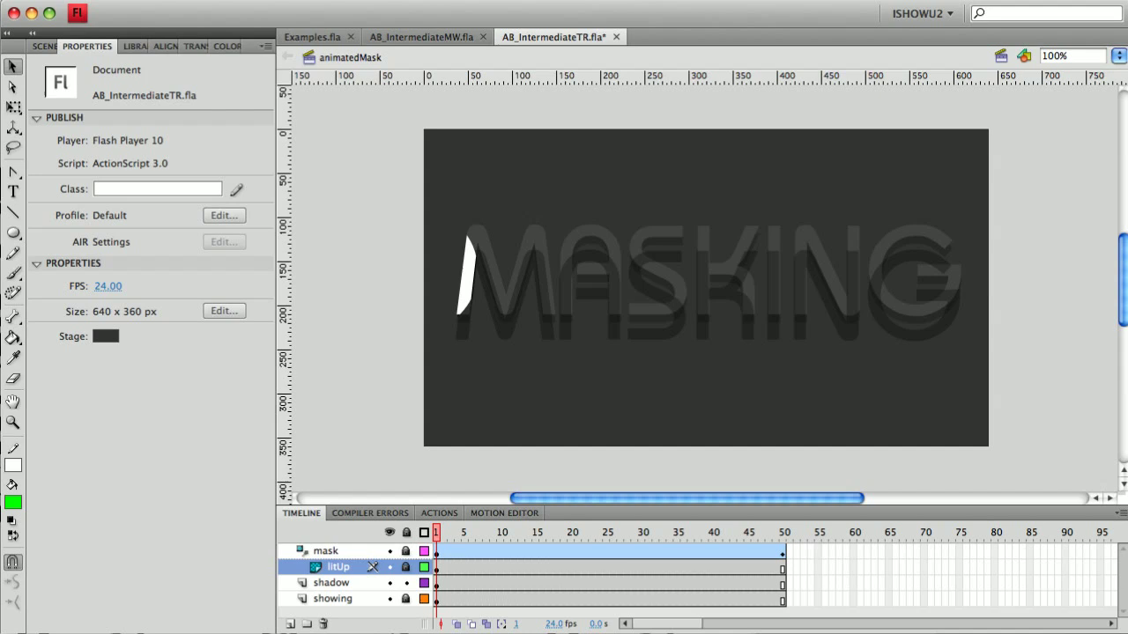
left_click_drag(332, 584, 335, 575)
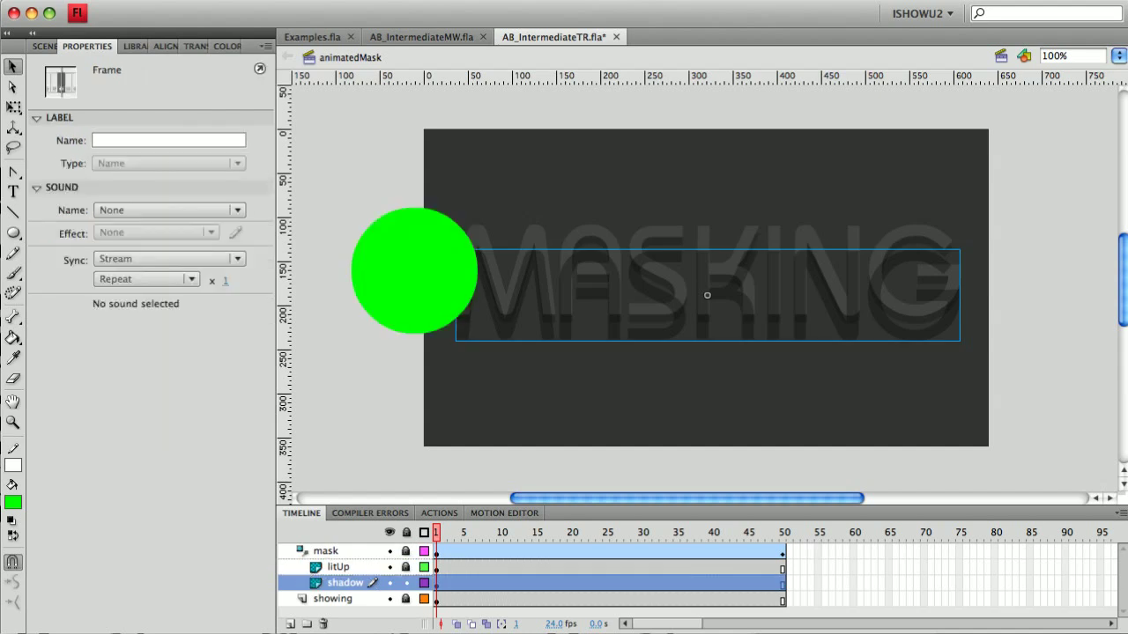
left_click(406, 583)
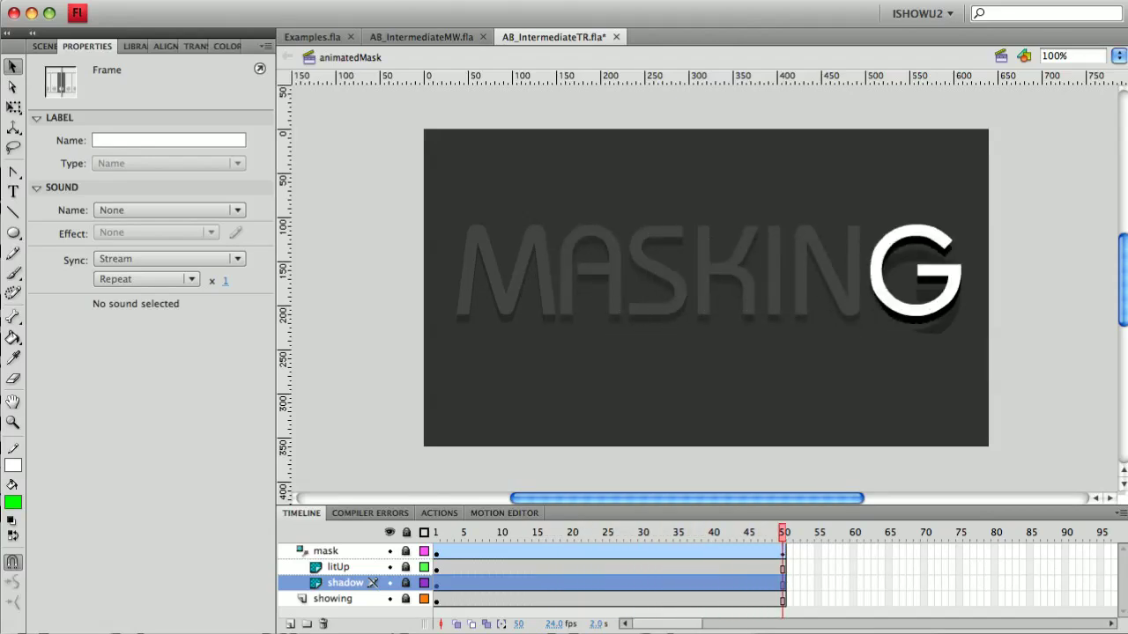
- Scrub back and forth through the animation to examine the masked shadow together with the lit-up text
left_click_drag(782, 532, 464, 532)
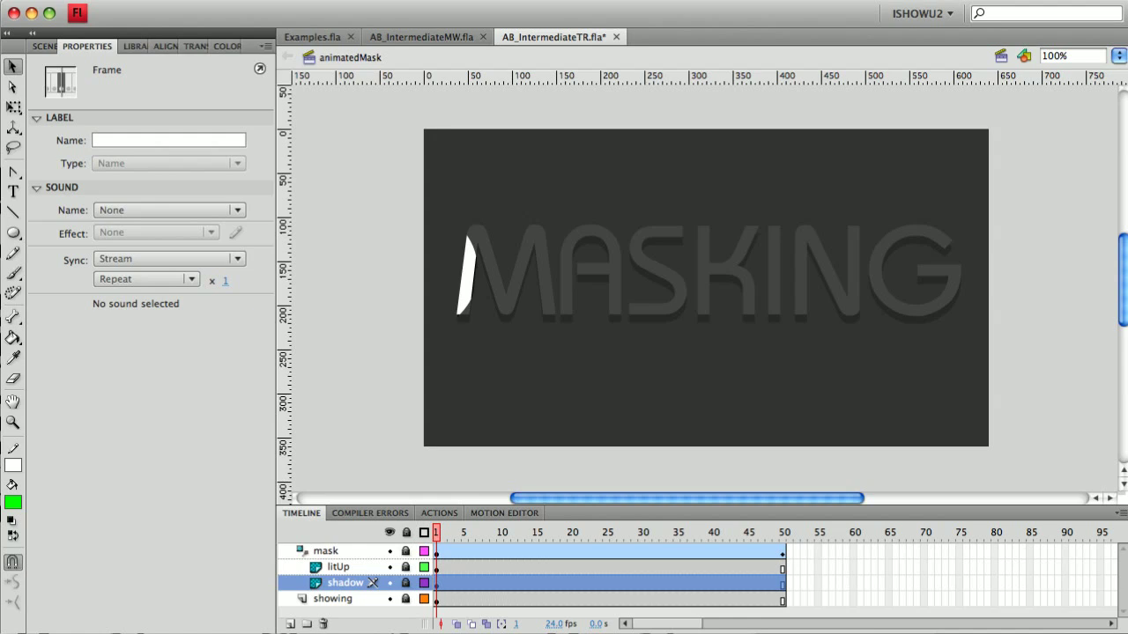
key("period")
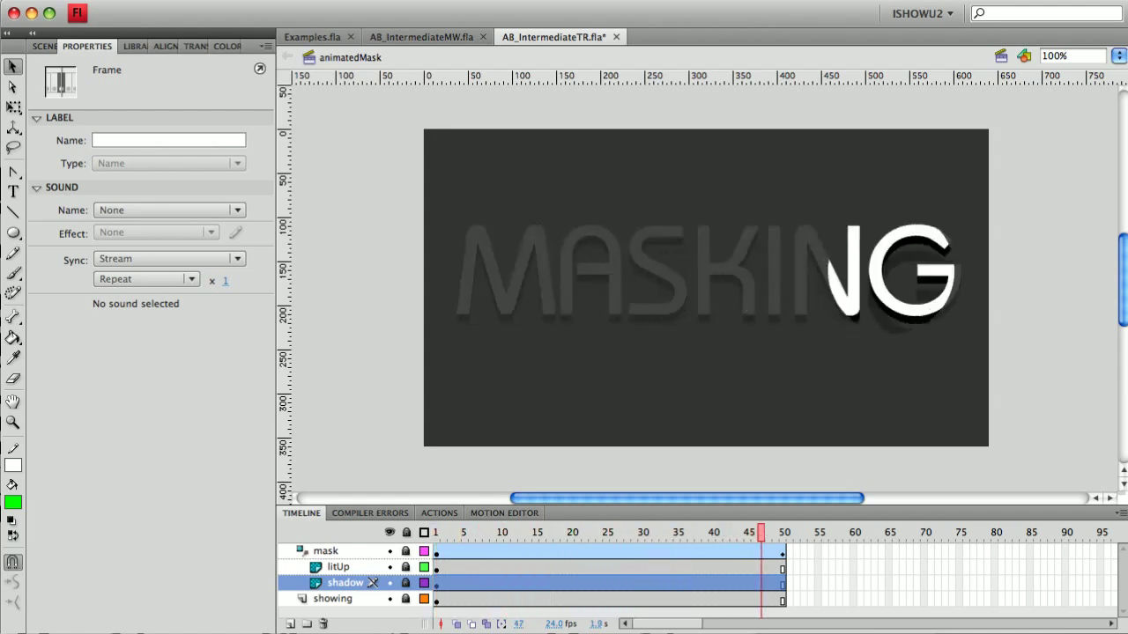
key("comma")
key("comma")
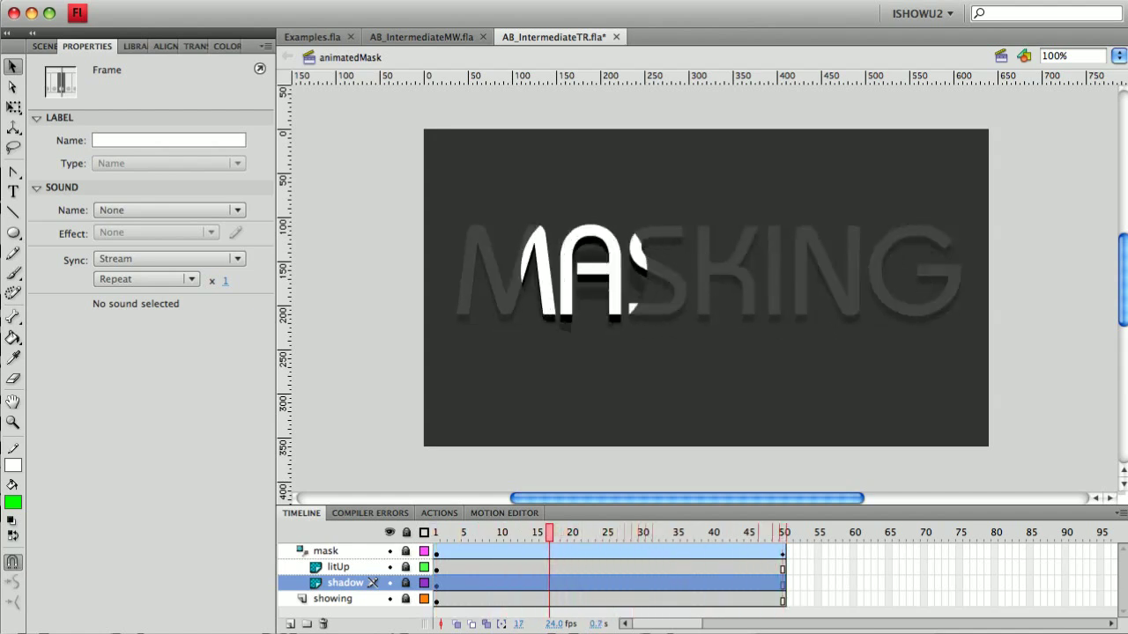
key("period")
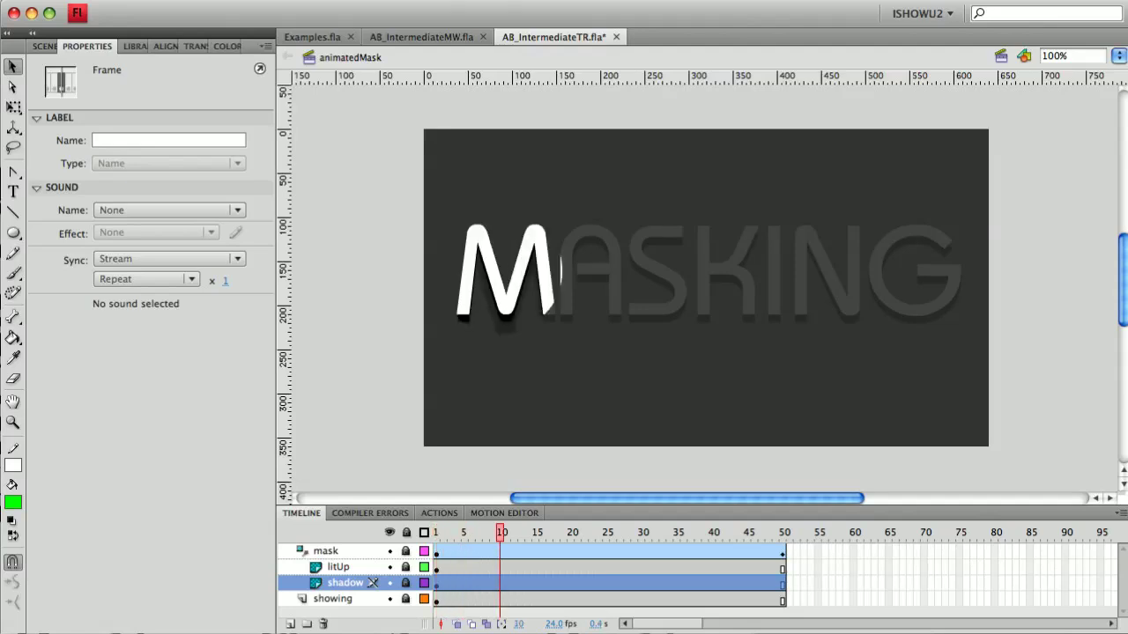
key("comma")
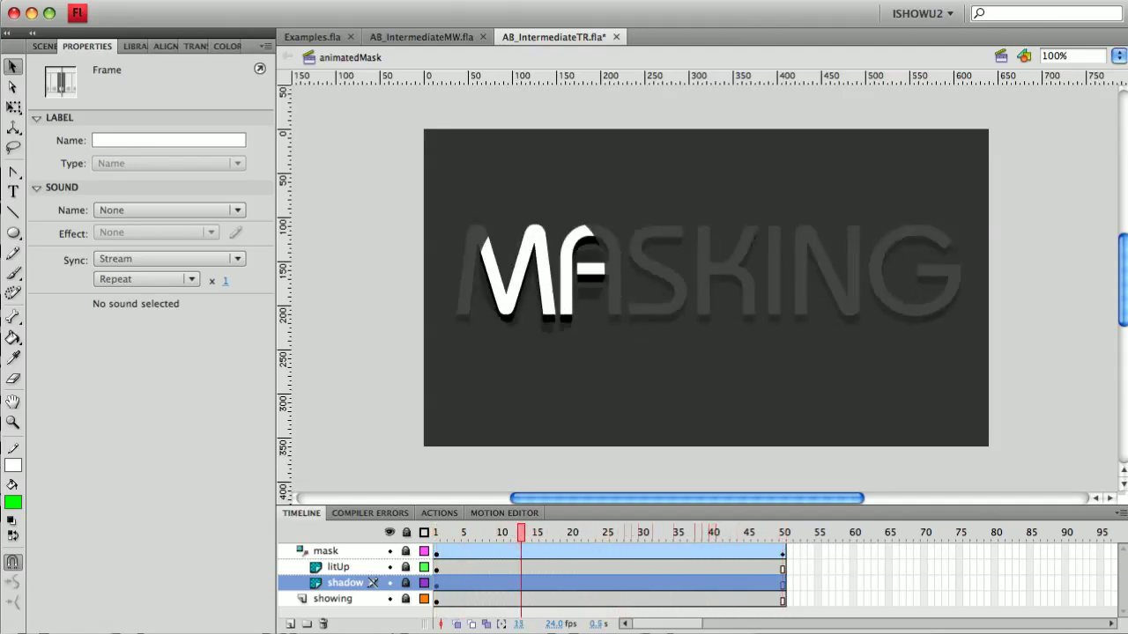